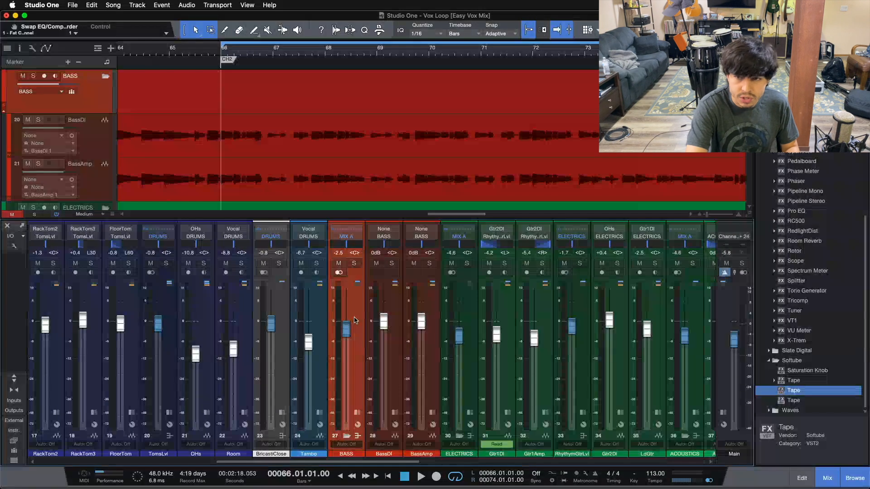
Start playback of the loop from bar 66 and raise the Main output fader to 0 dB.
{"action": "key", "text": "space"}
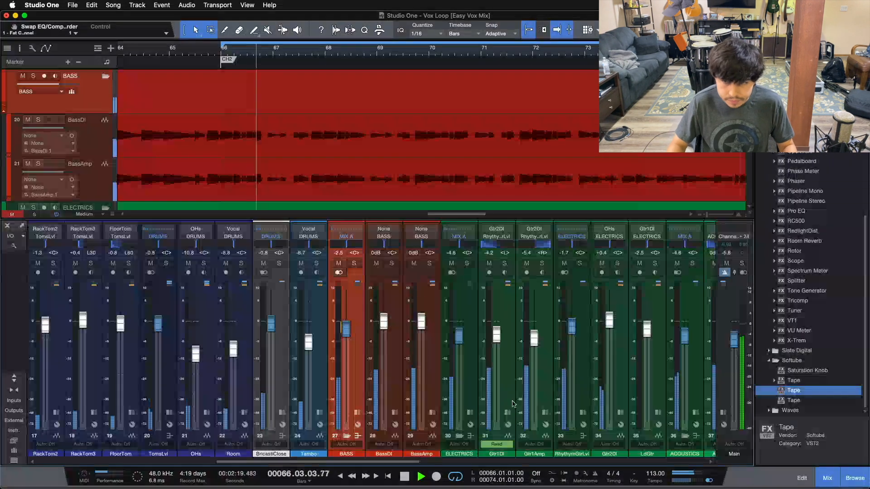
{"action": "left_click_drag", "start_coordinate": [736, 360], "coordinate": [733, 343]}
{"action": "scroll", "coordinate": [732, 344], "scroll_direction": "up", "scroll_amount": 5}
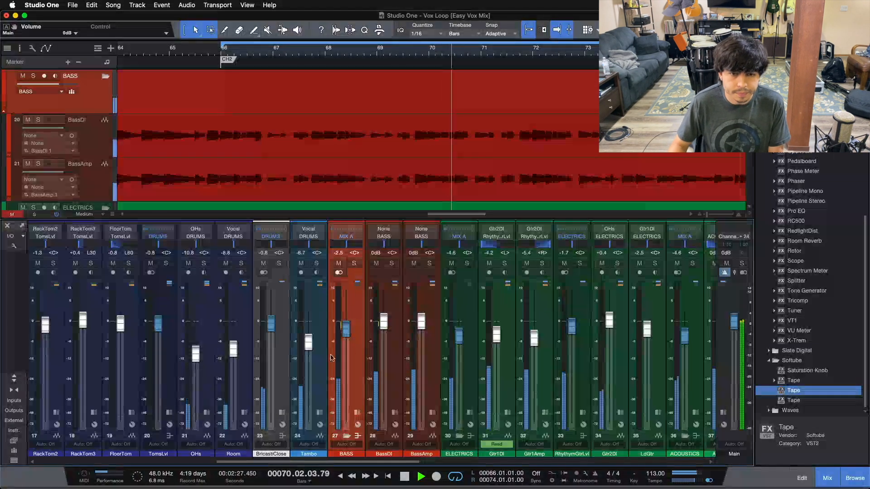
Expand the BASS bus channel to show its inserts, solo the bus, and listen to it before stopping playback.
{"action": "left_click", "coordinate": [357, 413]}
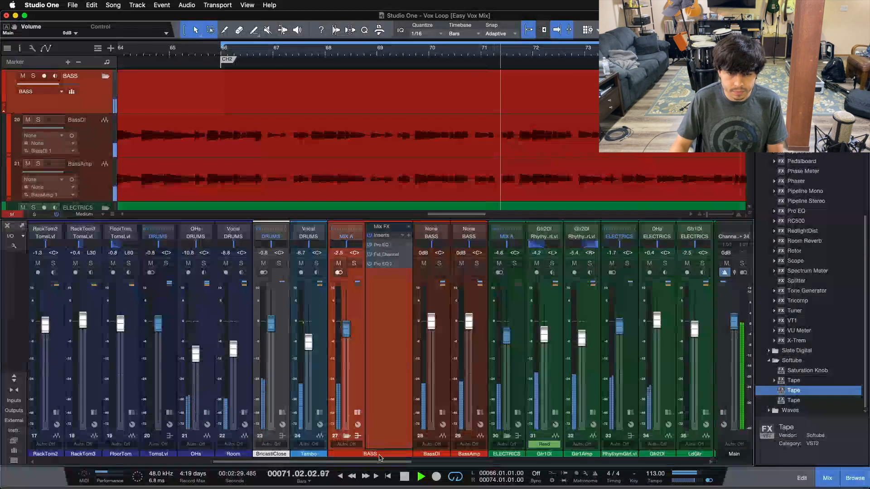
{"action": "left_click_drag", "start_coordinate": [378, 462], "coordinate": [398, 467]}
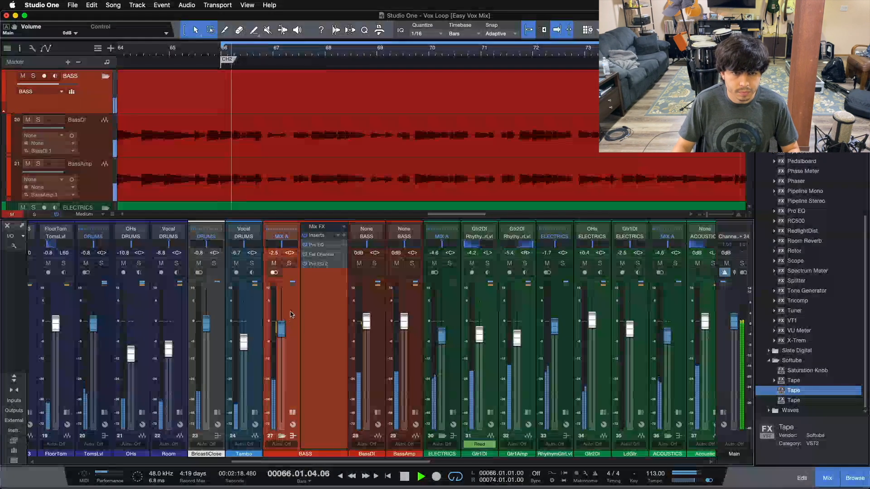
{"action": "left_click", "coordinate": [289, 264]}
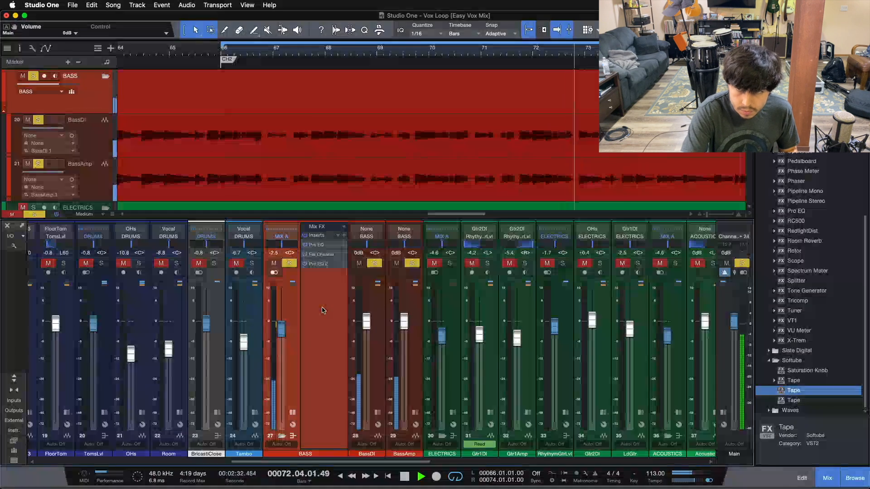
{"action": "key", "text": "space"}
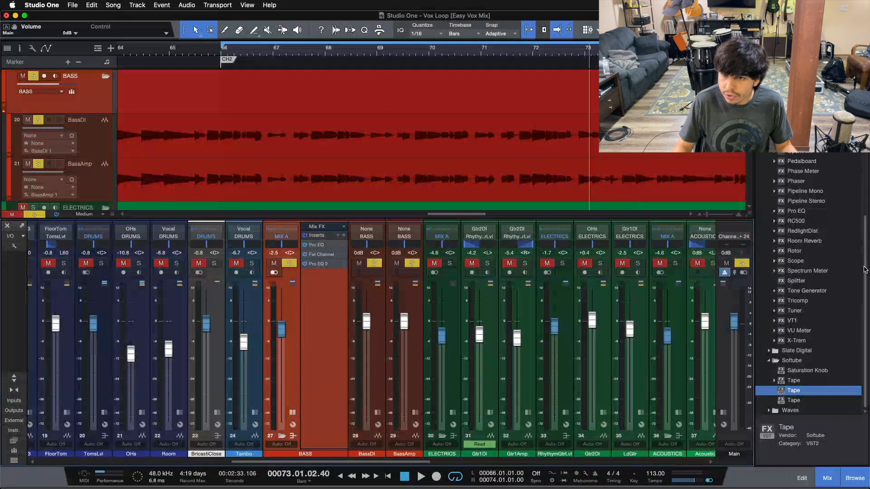
Add the Chorus effect to the BASS bus inserts and move its window clear of the bus's insert list.
{"action": "scroll", "coordinate": [819, 214], "scroll_direction": "up", "scroll_amount": 6}
{"action": "scroll", "coordinate": [811, 212], "scroll_direction": "up", "scroll_amount": 1}
{"action": "left_click_drag", "start_coordinate": [803, 212], "coordinate": [316, 291]}
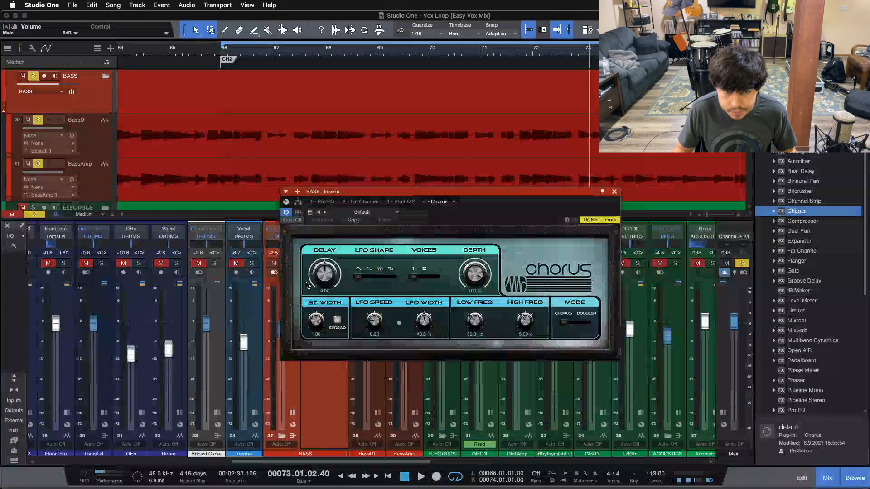
{"action": "left_click_drag", "start_coordinate": [485, 216], "coordinate": [582, 267]}
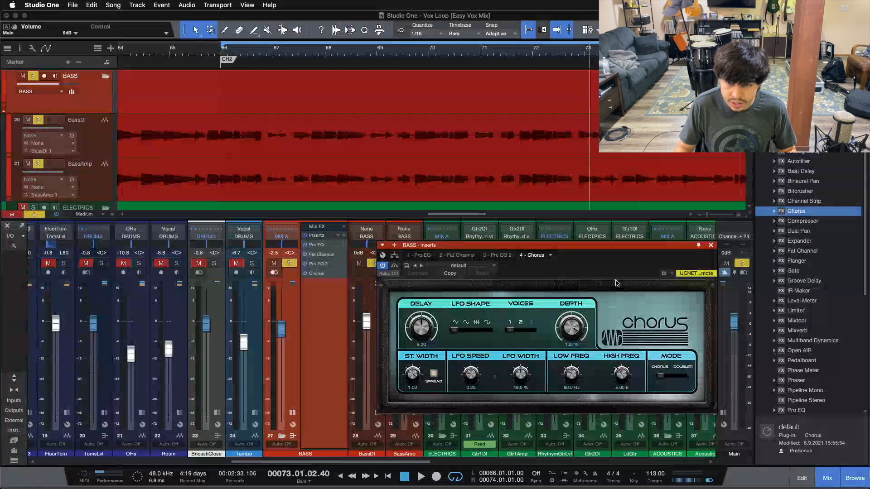
{"action": "left_click_drag", "start_coordinate": [596, 267], "coordinate": [607, 263]}
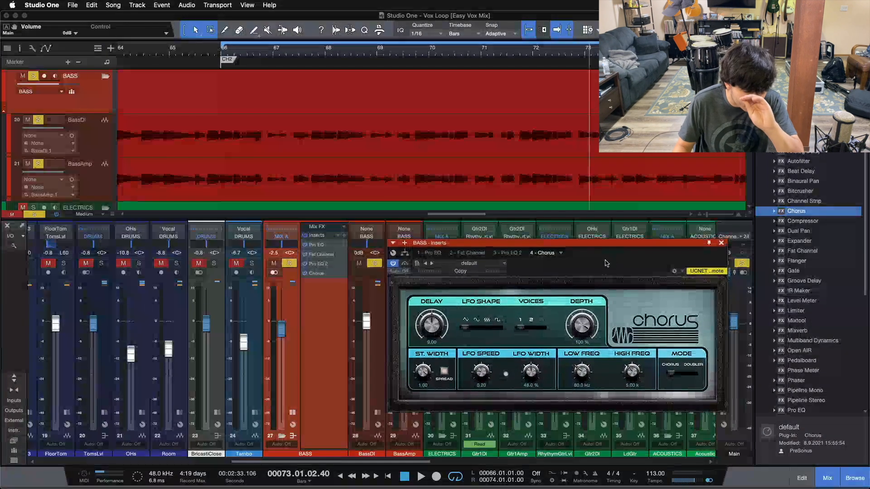
With the soloed bass playing from bar 66, set the Chorus stereo width to 0.00 and the delay to 11.34 ms.
{"action": "key", "text": "space"}
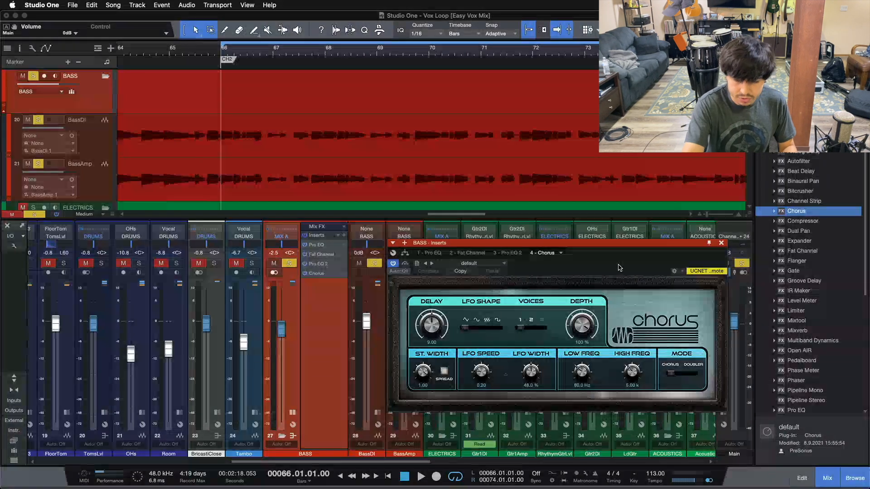
{"action": "key", "text": "space"}
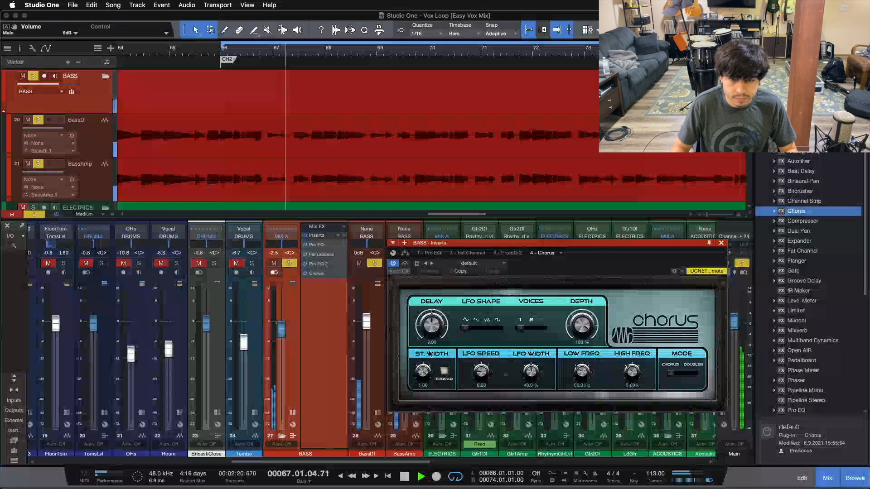
{"action": "left_click_drag", "start_coordinate": [424, 371], "coordinate": [425, 487]}
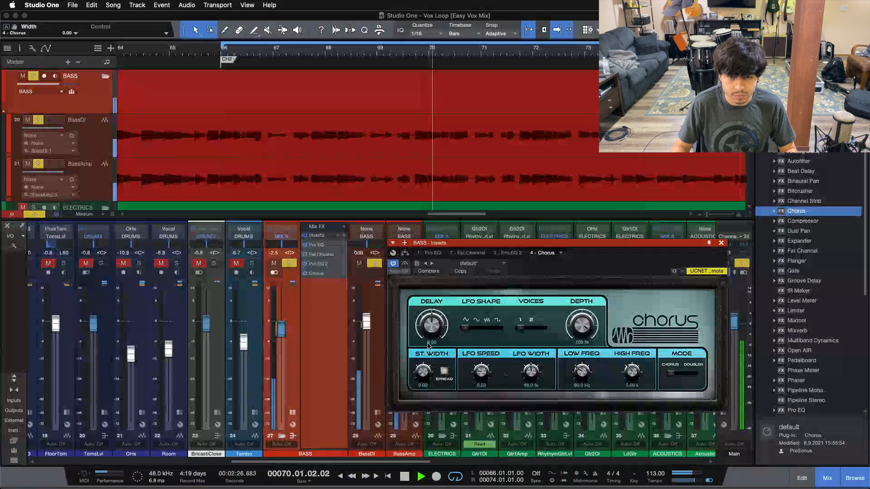
{"action": "left_click_drag", "start_coordinate": [426, 328], "coordinate": [425, 312]}
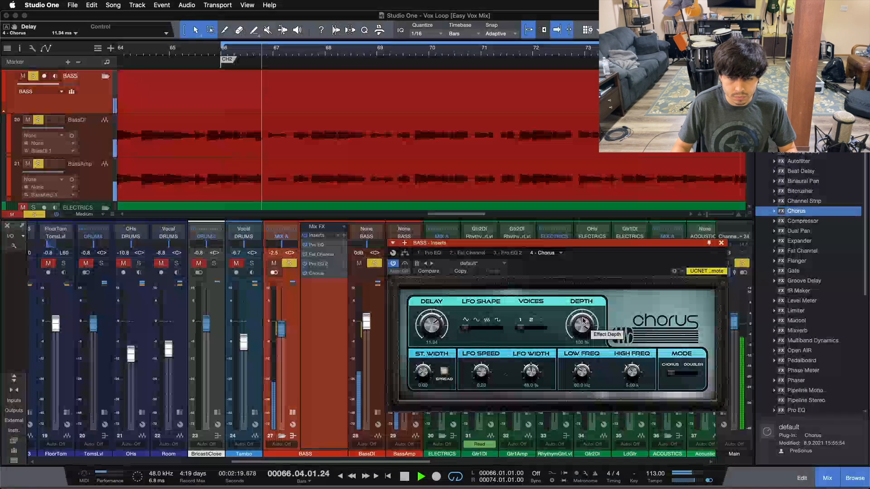
Audition the Sine LFO shape and the Doubler mode on the Chorus, returning to the Triangle shape and Chorus mode.
{"action": "left_click_drag", "start_coordinate": [523, 329], "coordinate": [488, 329]}
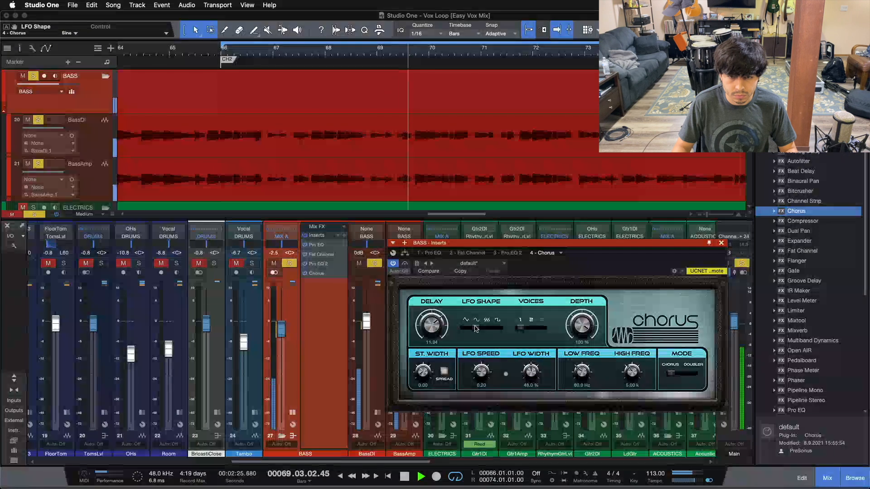
{"action": "left_click_drag", "start_coordinate": [488, 329], "coordinate": [464, 330]}
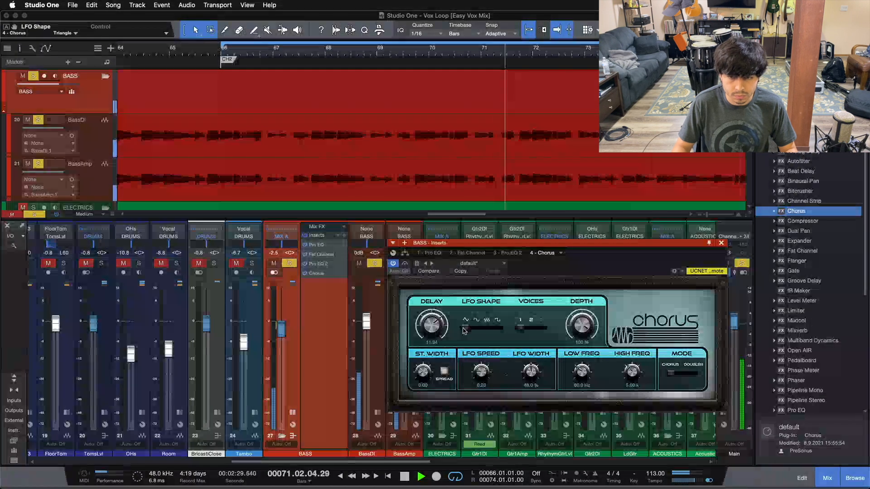
{"action": "left_click_drag", "start_coordinate": [674, 375], "coordinate": [694, 377]}
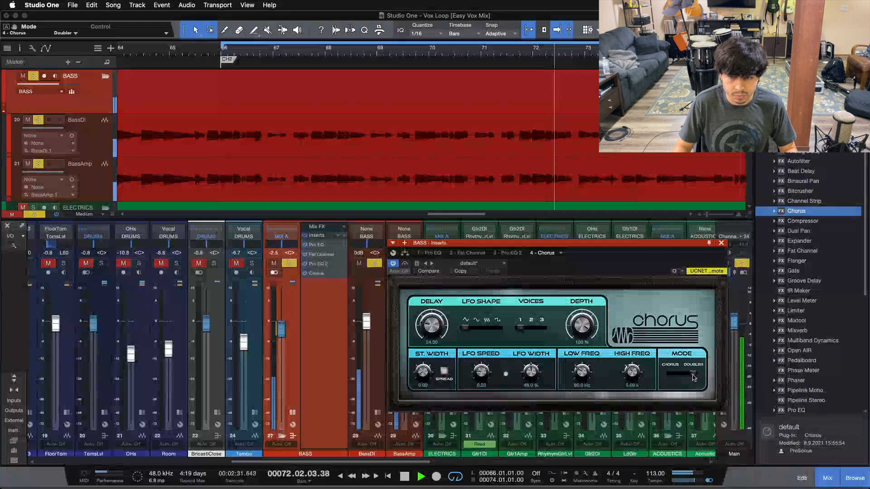
{"action": "left_click_drag", "start_coordinate": [694, 378], "coordinate": [673, 377]}
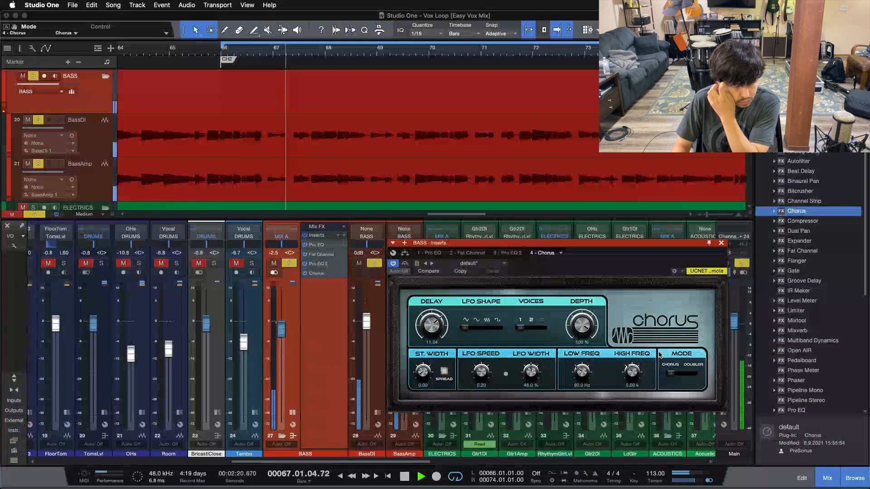
{"action": "key", "text": "space"}
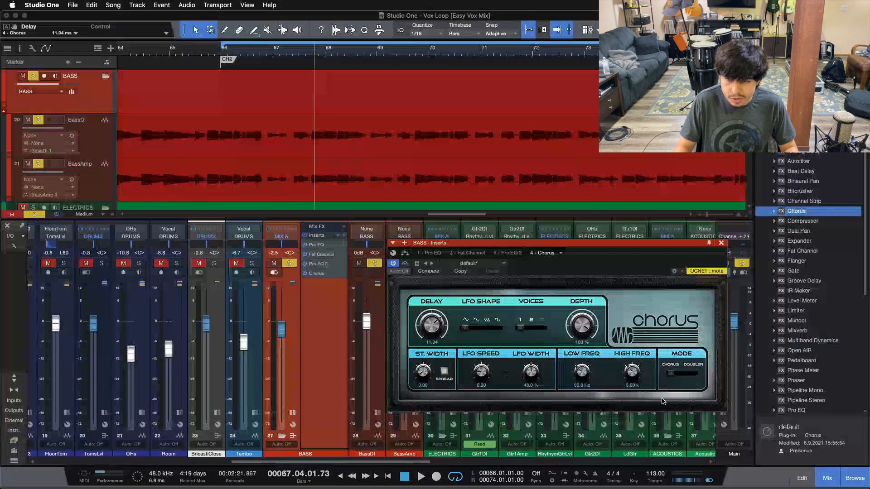
{"action": "left_click_drag", "start_coordinate": [688, 376], "coordinate": [667, 375]}
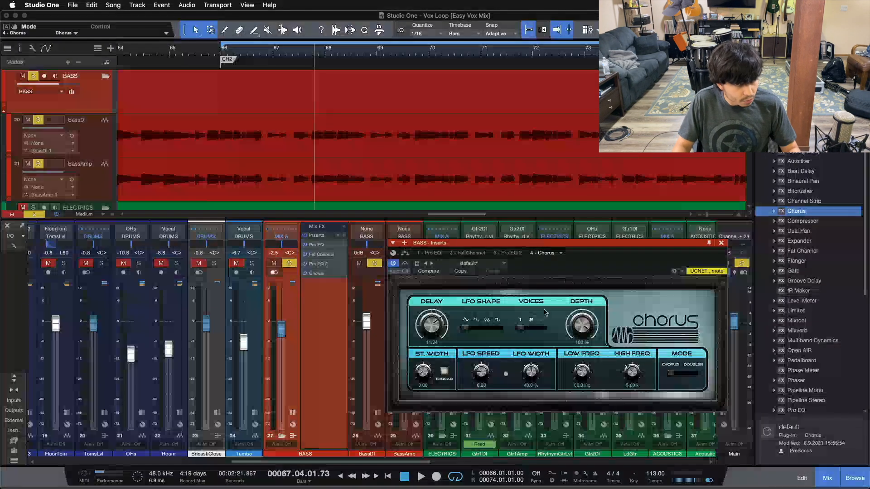
Sweep the Chorus depth from 0 % up to 100 % during playback and settle it at about 39 %.
{"action": "left_click_drag", "start_coordinate": [576, 330], "coordinate": [570, 411]}
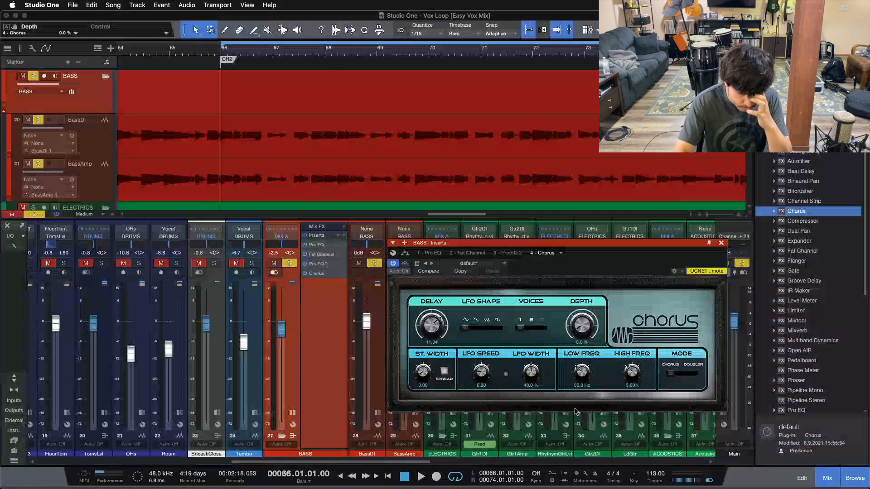
{"action": "key", "text": "space"}
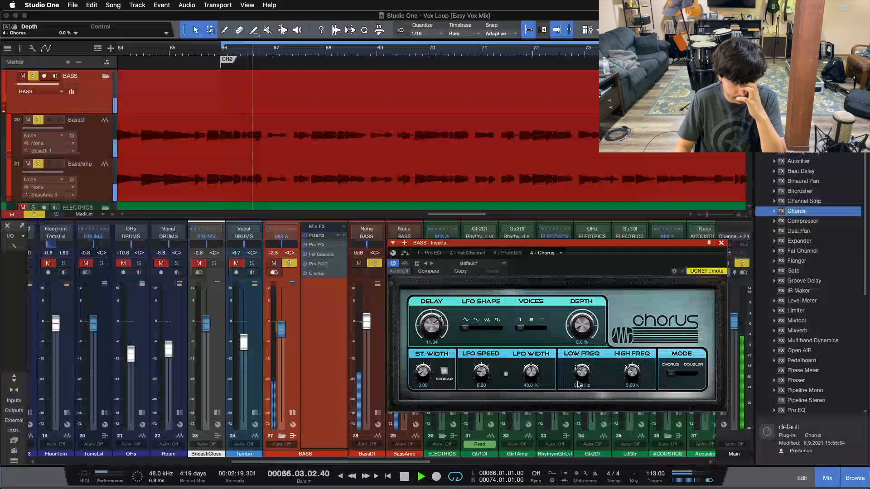
{"action": "left_click_drag", "start_coordinate": [582, 326], "coordinate": [583, 323]}
{"action": "scroll", "coordinate": [583, 323], "scroll_direction": "up", "scroll_amount": 8}
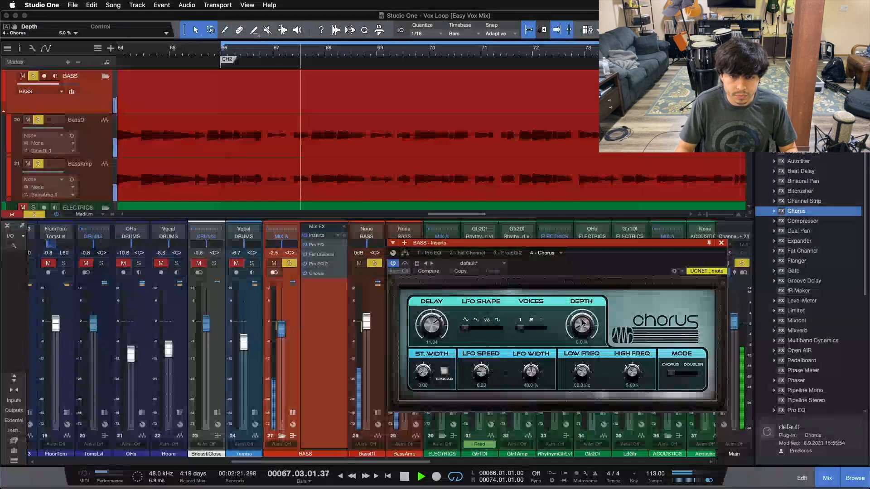
{"action": "scroll", "coordinate": [583, 323], "scroll_direction": "up", "scroll_amount": 7}
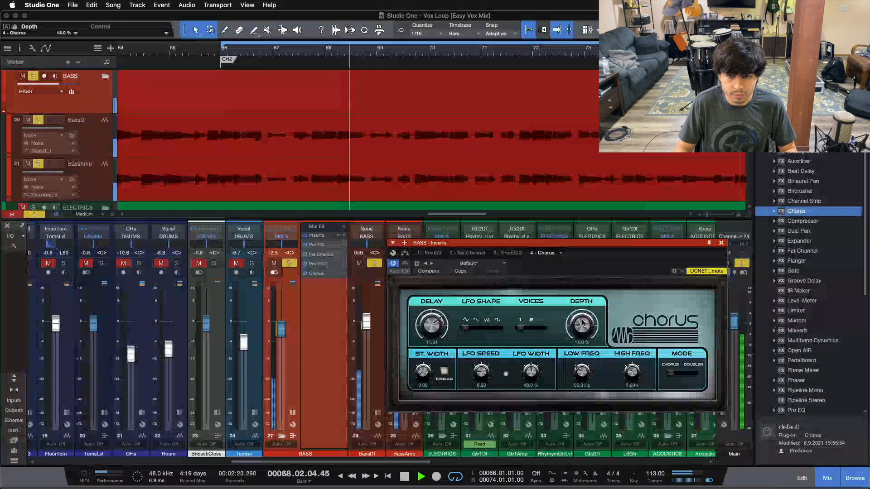
{"action": "scroll", "coordinate": [583, 323], "scroll_direction": "up", "scroll_amount": 6}
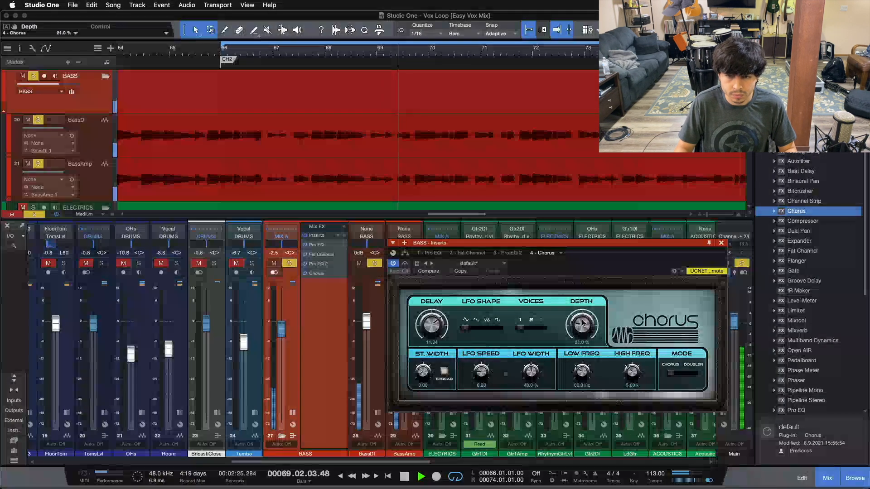
{"action": "scroll", "coordinate": [583, 323], "scroll_direction": "up", "scroll_amount": 3}
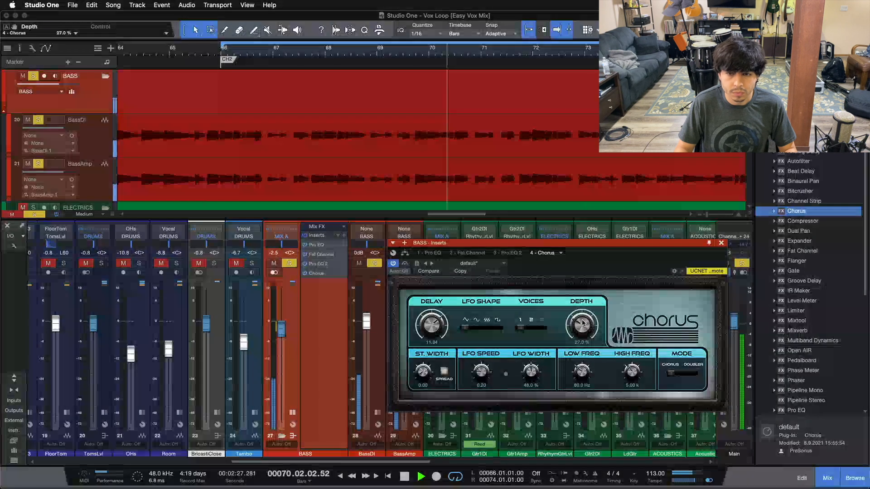
{"action": "scroll", "coordinate": [583, 323], "scroll_direction": "up", "scroll_amount": 3}
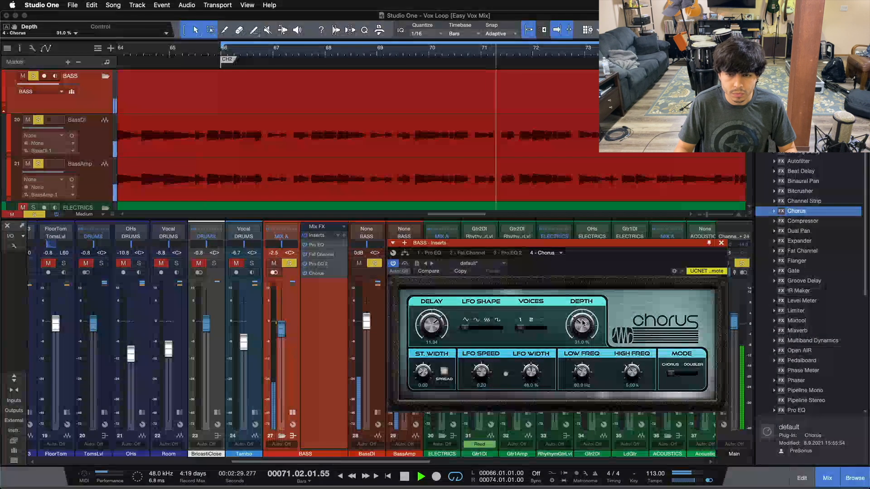
{"action": "scroll", "coordinate": [583, 323], "scroll_direction": "up", "scroll_amount": 2}
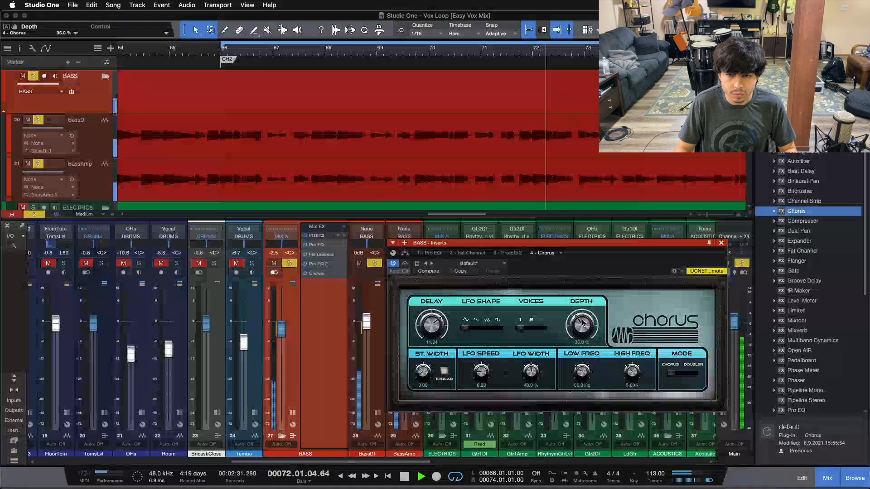
{"action": "scroll", "coordinate": [583, 323], "scroll_direction": "up", "scroll_amount": 2}
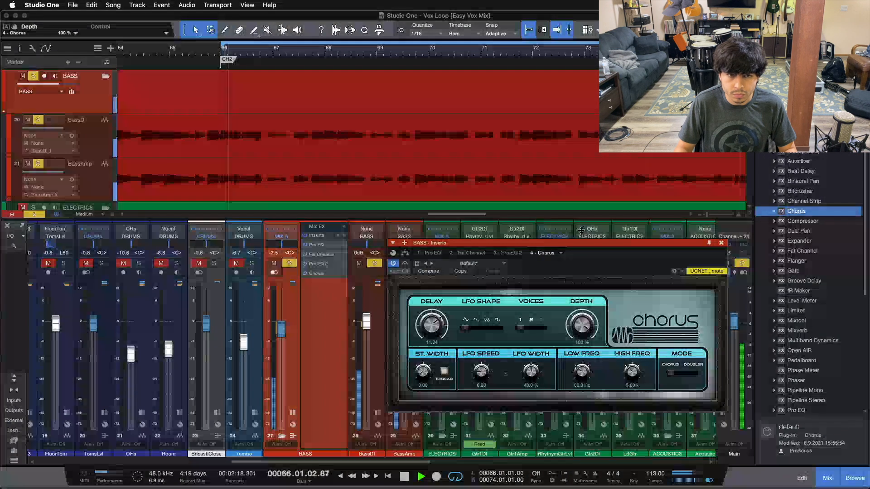
{"action": "left_click_drag", "start_coordinate": [581, 243], "coordinate": [584, 324]}
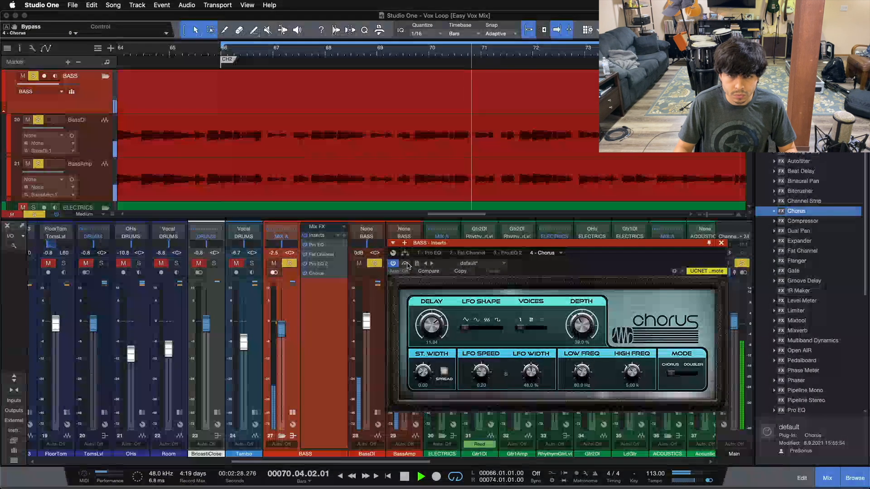
Compare the bass with the Chorus bypassed and active, fine-tuning the depth to 38 % and leaving the effect active.
{"action": "key", "text": "KP_1"}
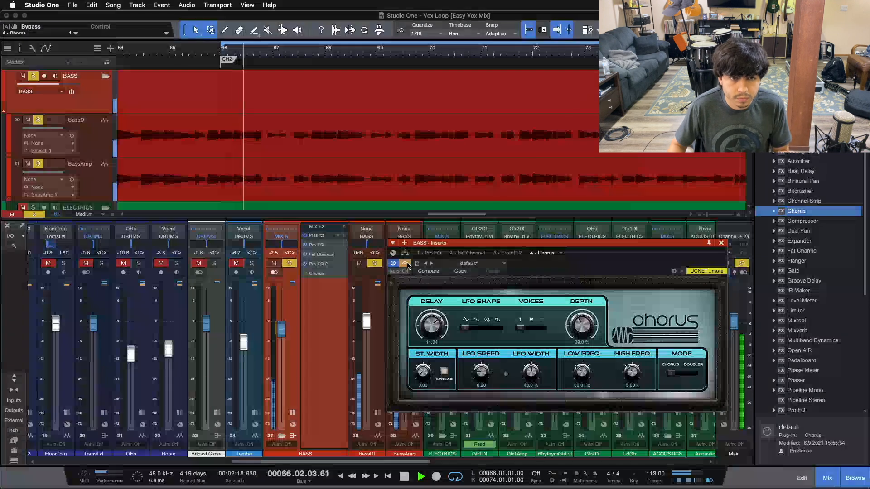
{"action": "left_click", "coordinate": [404, 263]}
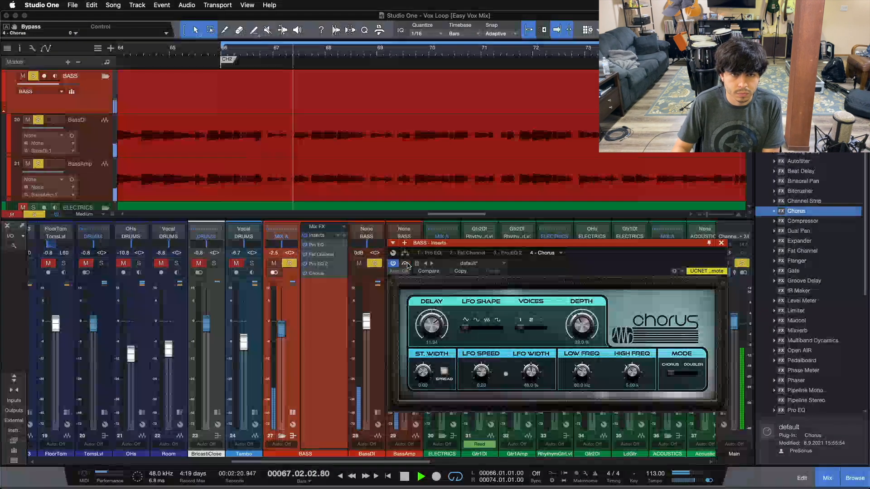
{"action": "left_click_drag", "start_coordinate": [581, 324], "coordinate": [582, 325]}
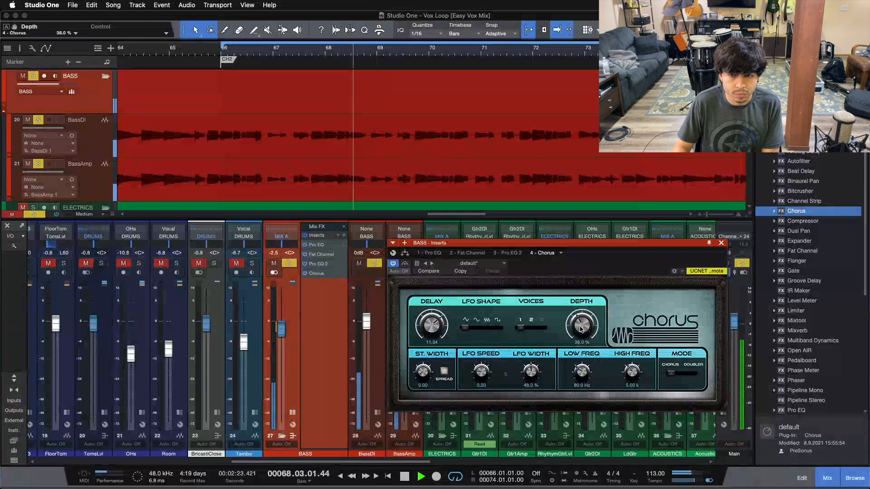
{"action": "left_click", "coordinate": [406, 264]}
{"action": "left_click", "coordinate": [405, 263]}
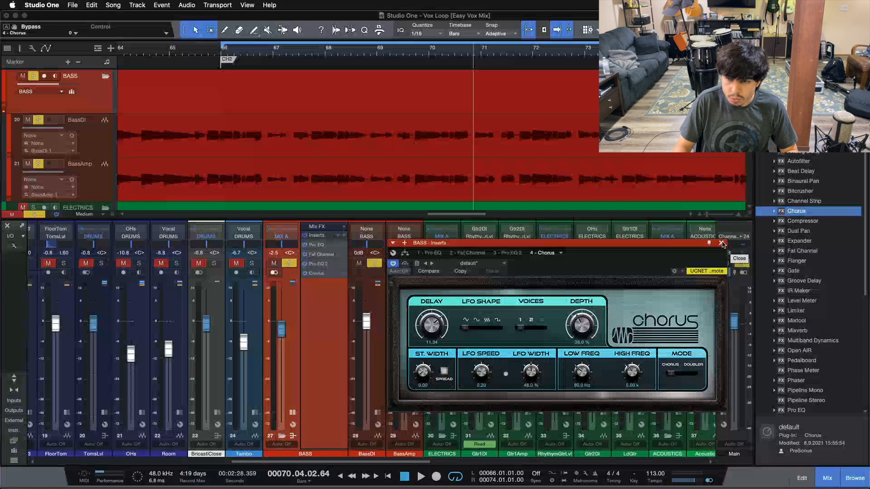
Close the Chorus window and add a Mixtool after it in the BASS bus inserts.
{"action": "left_click", "coordinate": [722, 243]}
{"action": "left_click_drag", "start_coordinate": [799, 321], "coordinate": [310, 306]}
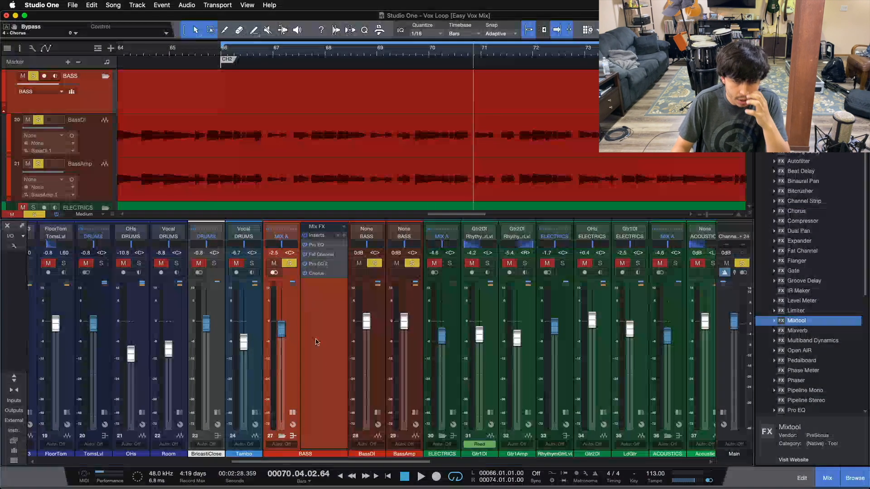
{"action": "key", "text": "space"}
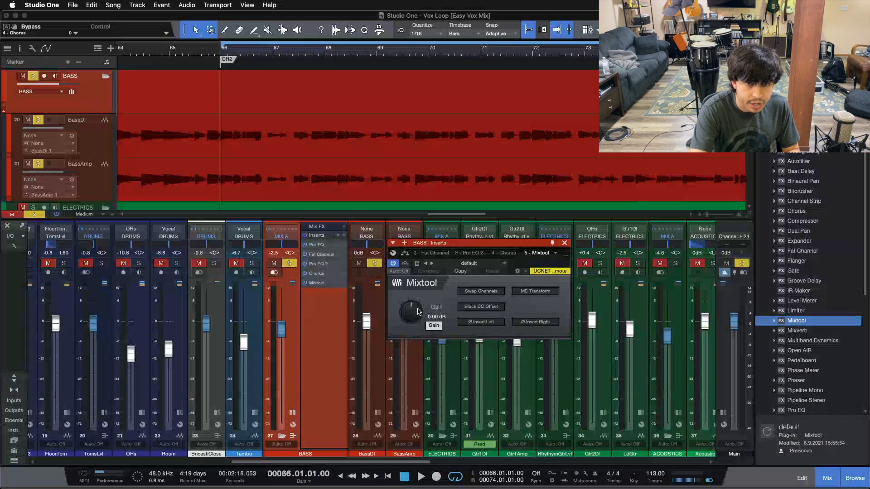
Raise the Mixtool gain on the BASS bus to 1.44 dB while playing the soloed bass.
{"action": "key", "text": "space"}
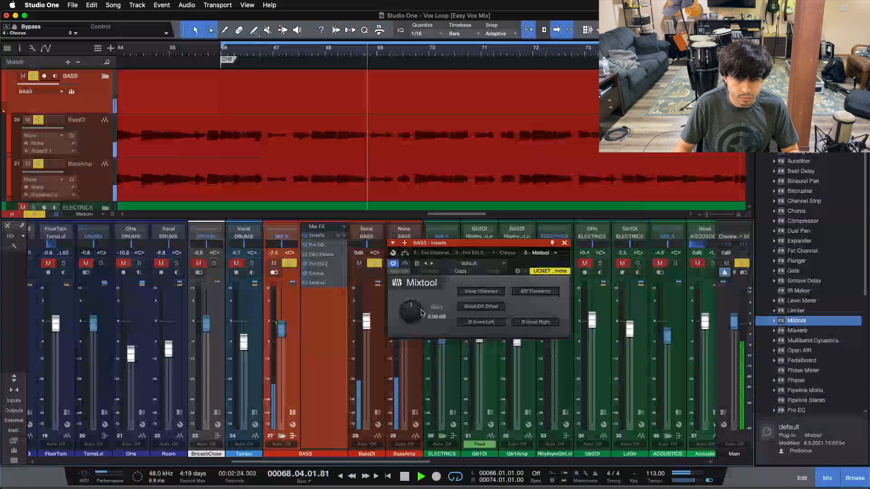
{"action": "left_click_drag", "start_coordinate": [411, 316], "coordinate": [419, 314]}
{"action": "scroll", "coordinate": [419, 314], "scroll_direction": "up", "scroll_amount": 1}
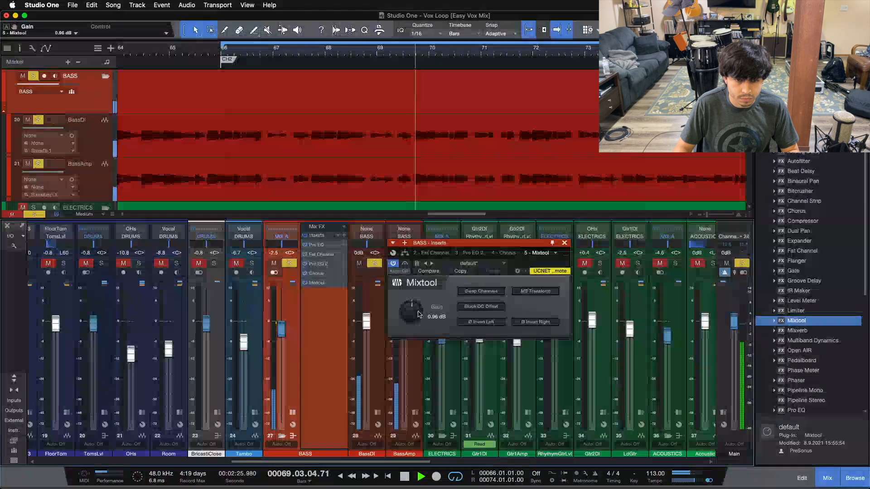
{"action": "key", "text": "space"}
{"action": "key", "text": "space"}
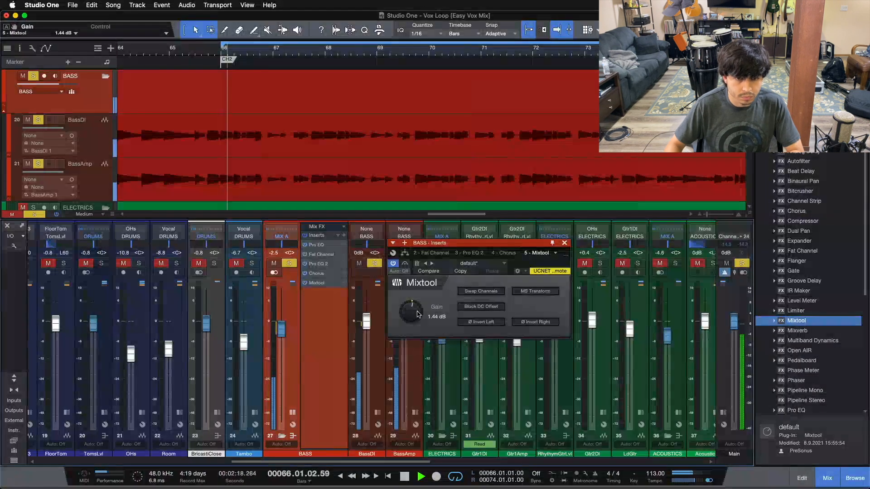
Compare the bass with the Chorus and Mixtool bypassed and active during playback, leaving both effects active.
{"action": "left_click", "coordinate": [305, 283]}
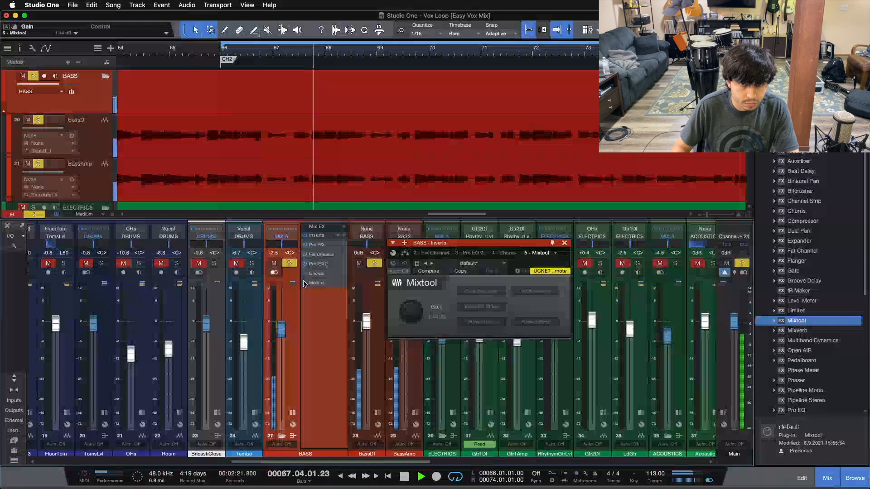
{"action": "left_click", "coordinate": [290, 57]}
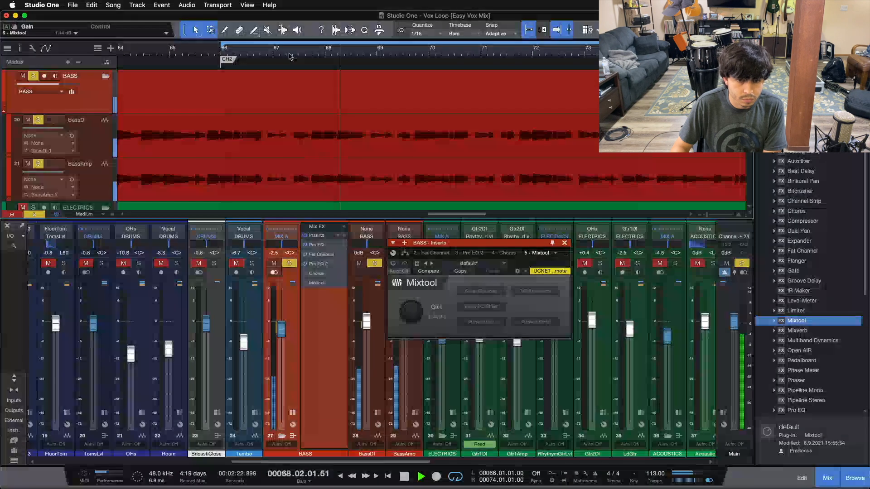
{"action": "key", "text": "space"}
{"action": "left_click", "coordinate": [305, 273]}
{"action": "left_click", "coordinate": [304, 283]}
{"action": "key", "text": "space"}
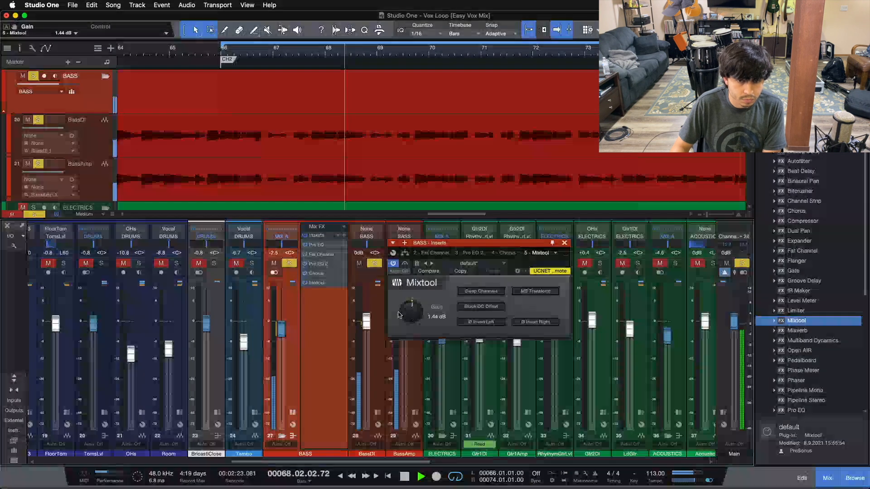
Lower the Mixtool gain to 0.96 dB, compare against the bypassed Chorus and Mixtool again, and close the effect window.
{"action": "left_click_drag", "start_coordinate": [408, 320], "coordinate": [408, 327]}
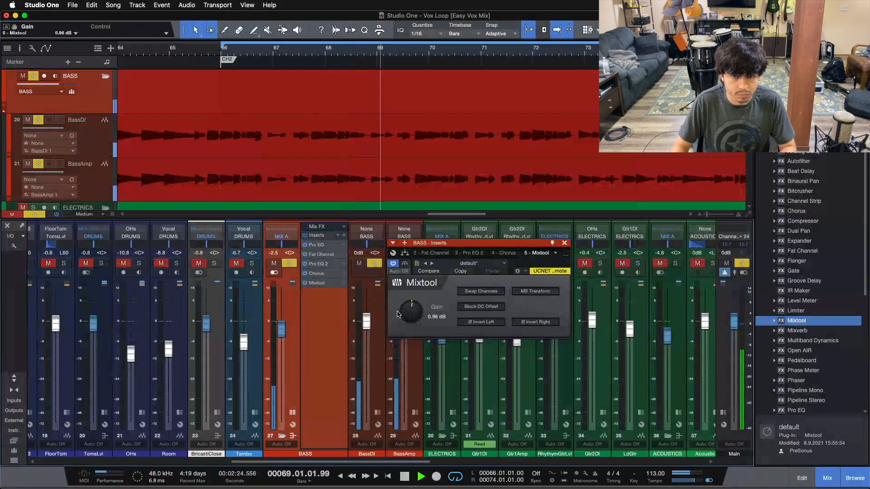
{"action": "left_click", "coordinate": [305, 281]}
{"action": "left_click", "coordinate": [305, 274]}
{"action": "left_click", "coordinate": [305, 282]}
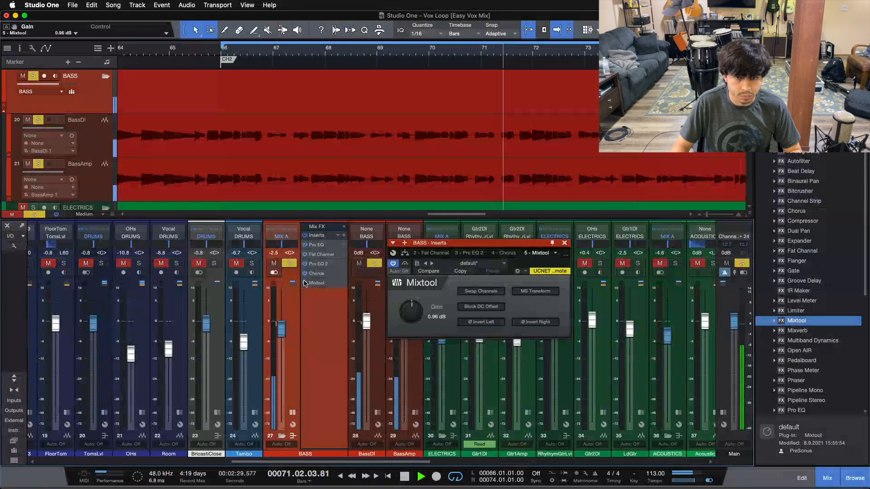
{"action": "left_click", "coordinate": [564, 243]}
{"action": "key", "text": "space"}
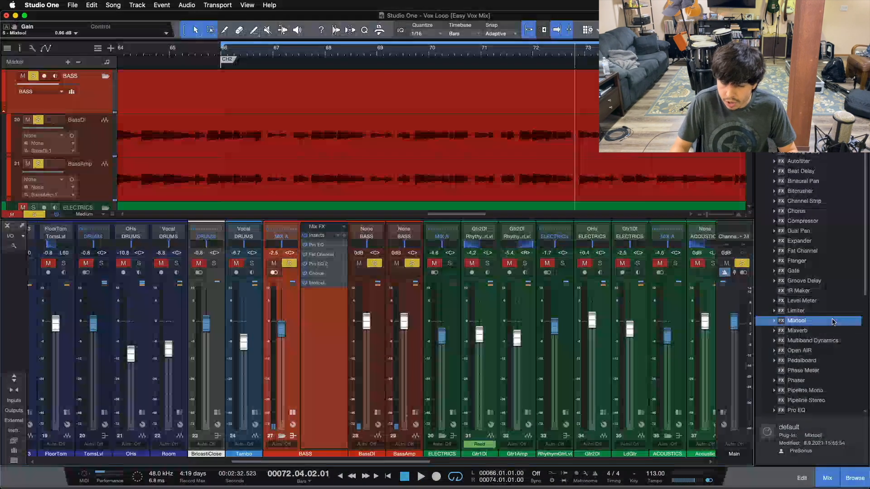
Clear the bass solo to hear the full mix, and solo the DRUMS and BASS buses together during playback.
{"action": "scroll", "coordinate": [821, 321], "scroll_direction": "down", "scroll_amount": 4}
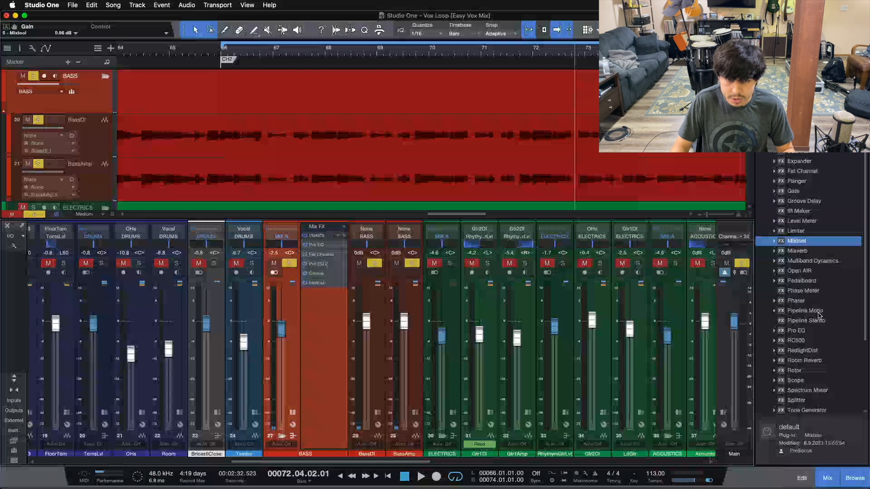
{"action": "key", "text": "s"}
{"action": "key", "text": "space"}
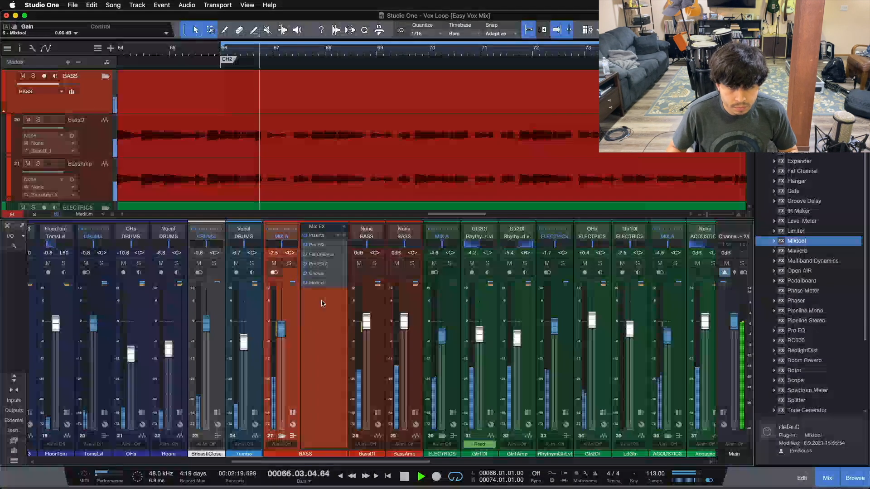
{"action": "left_click_drag", "start_coordinate": [295, 462], "coordinate": [100, 462]}
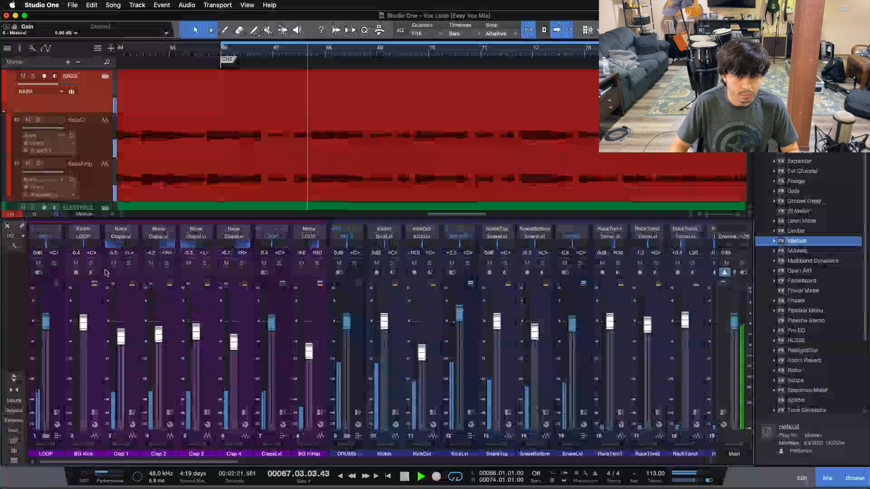
{"action": "left_click", "coordinate": [356, 263]}
{"action": "left_click_drag", "start_coordinate": [229, 463], "coordinate": [356, 462]}
{"action": "left_click", "coordinate": [516, 264]}
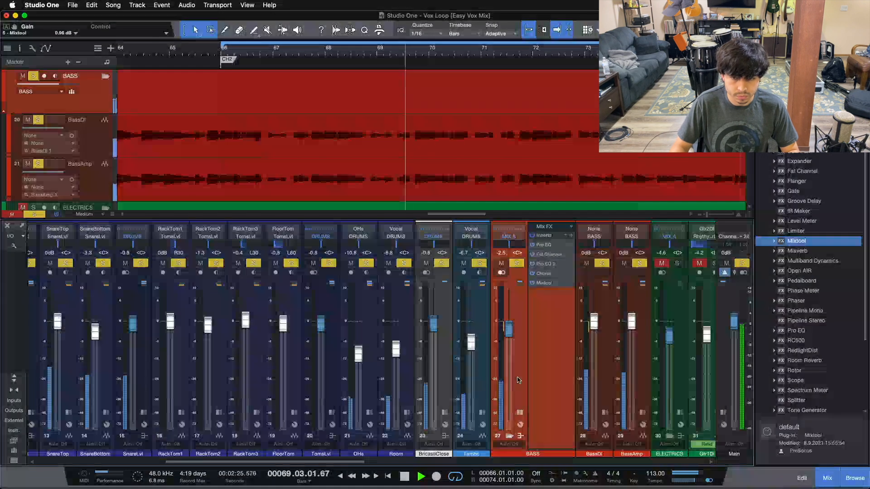
Reopen the Mixtool on the BASS bus, set its gain to 1.44 dB, and close its window.
{"action": "left_click", "coordinate": [520, 413]}
{"action": "left_click", "coordinate": [520, 413]}
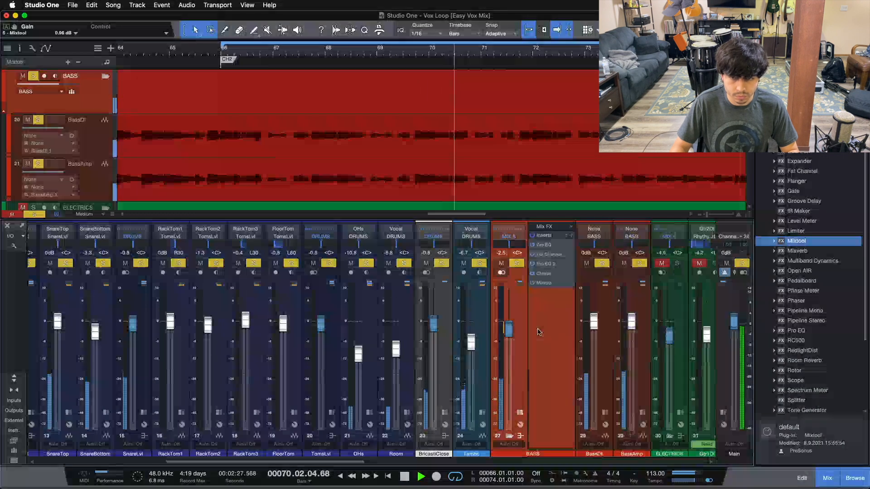
{"action": "double_click", "coordinate": [546, 284]}
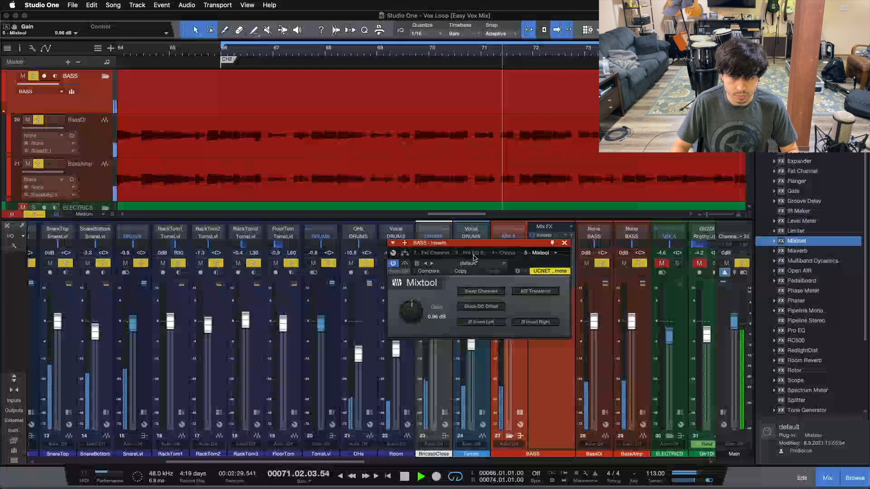
{"action": "left_click_drag", "start_coordinate": [457, 243], "coordinate": [394, 262]}
{"action": "scroll", "coordinate": [346, 333], "scroll_direction": "up", "scroll_amount": 1}
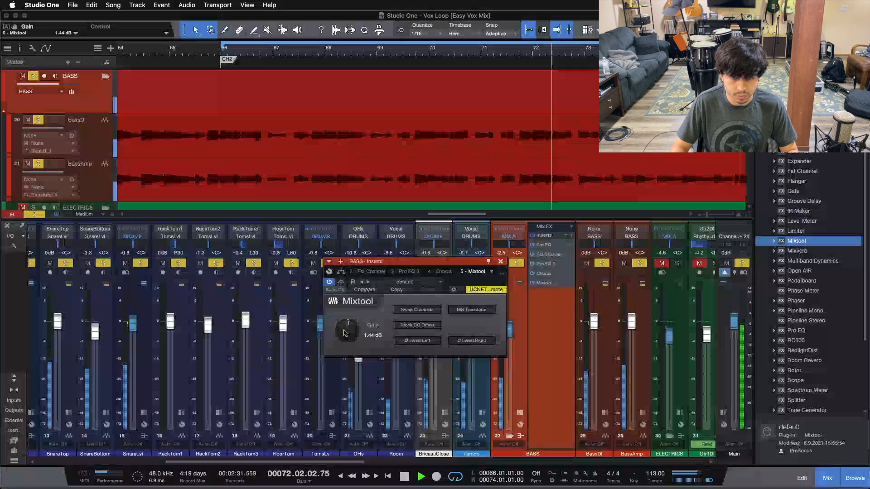
{"action": "left_click", "coordinate": [501, 262]}
{"action": "left_click", "coordinate": [519, 411]}
Clear all solos and audition the full mix with the BASS bus inserts expanded.
{"action": "left_click_drag", "start_coordinate": [346, 463], "coordinate": [388, 463]}
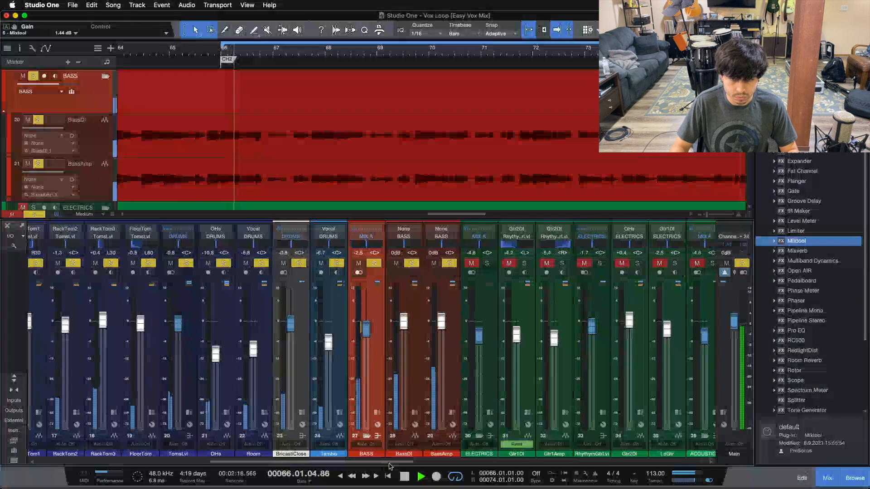
{"action": "key", "text": "shift+s"}
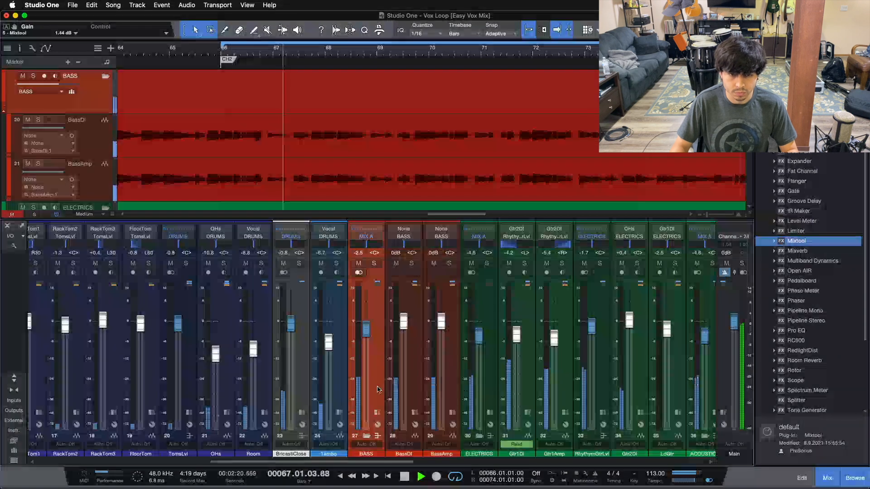
{"action": "left_click", "coordinate": [376, 412]}
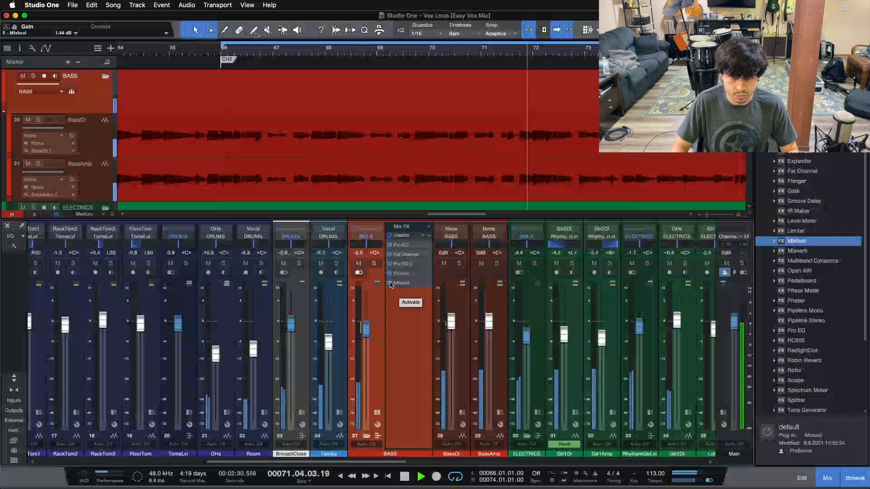
{"action": "key", "text": "space"}
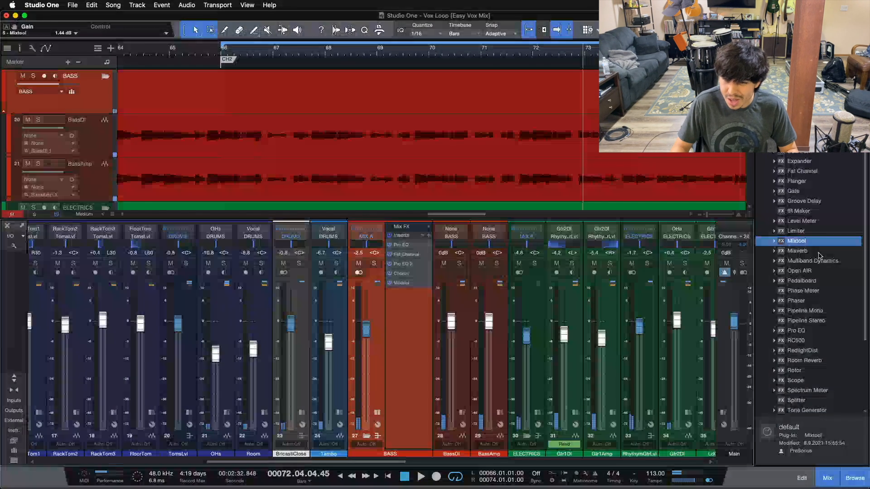
Add the Softube Tape effect after the Mixtool in the BASS bus inserts and set its color type to B.
{"action": "scroll", "coordinate": [820, 256], "scroll_direction": "down", "scroll_amount": 5}
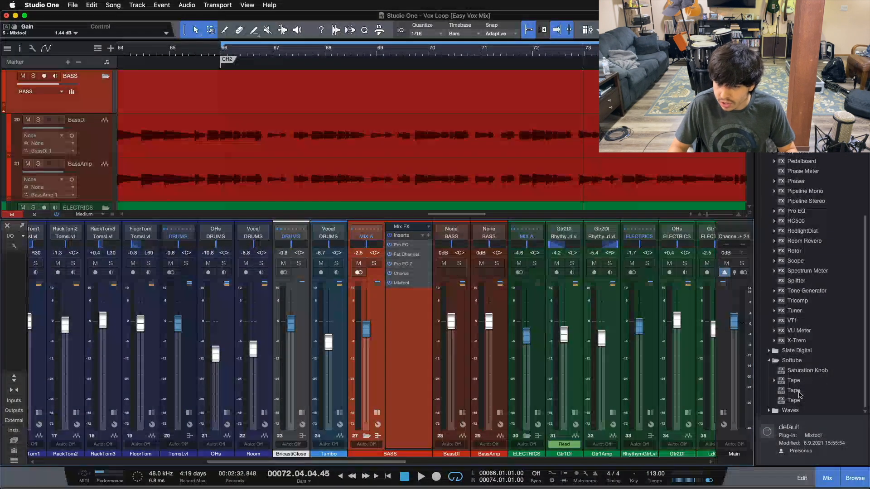
{"action": "left_click_drag", "start_coordinate": [799, 393], "coordinate": [721, 392]}
{"action": "left_click_drag", "start_coordinate": [415, 328], "coordinate": [395, 318]}
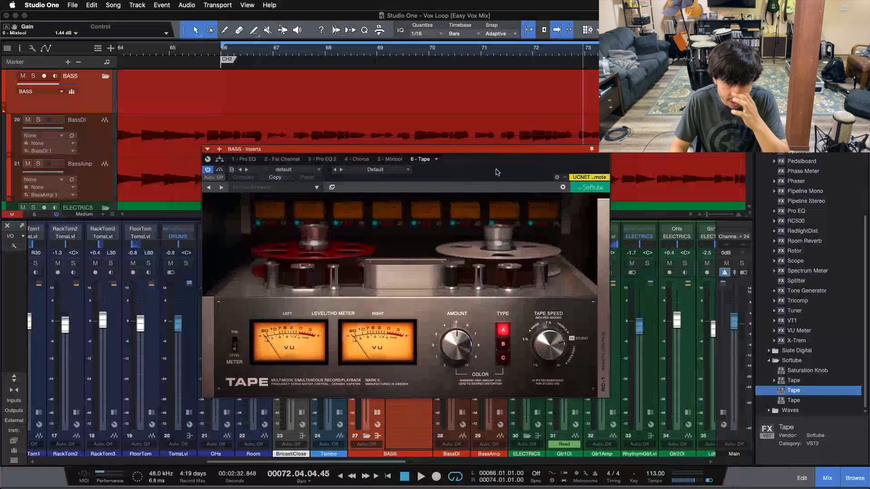
{"action": "left_click_drag", "start_coordinate": [498, 172], "coordinate": [519, 207]}
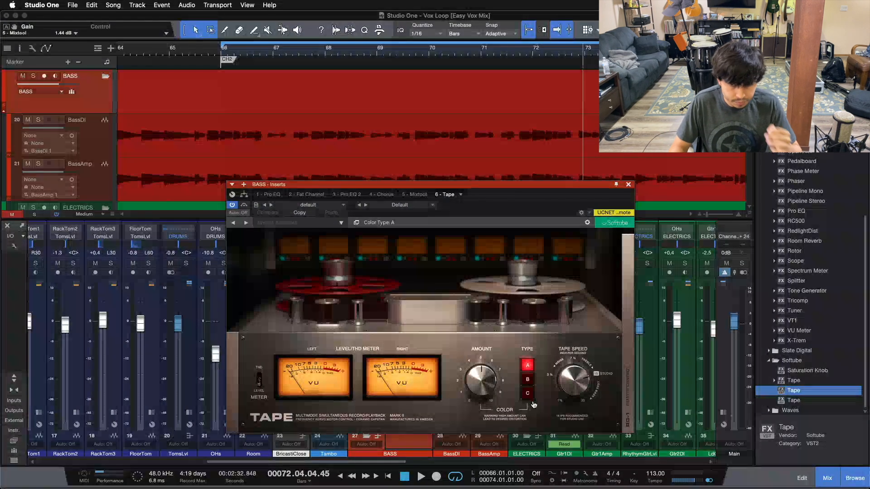
{"action": "left_click", "coordinate": [527, 379]}
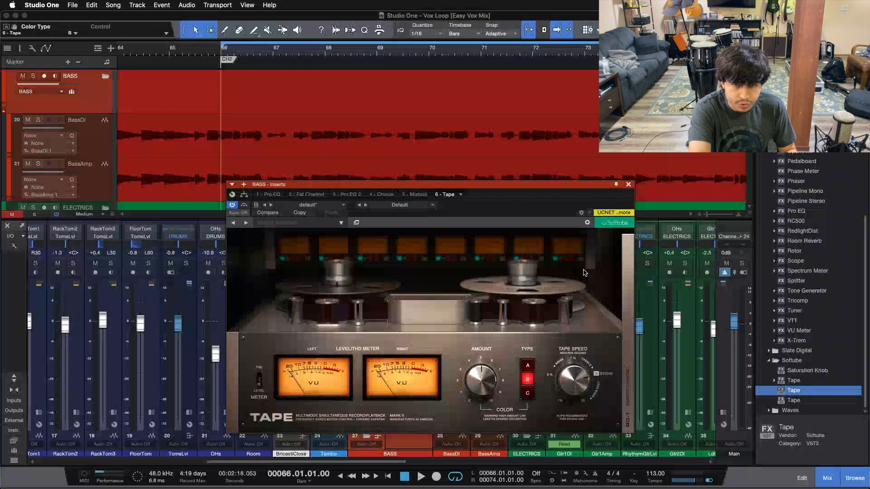
Solo the bass during playback, sweep the Tape color amount up to 10.0, and bring it down to 6.3.
{"action": "key", "text": "s"}
{"action": "key", "text": "space"}
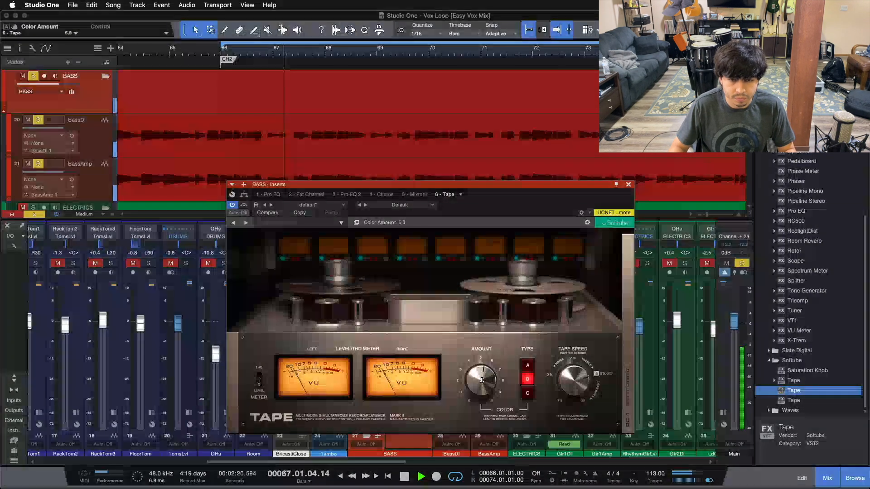
{"action": "scroll", "coordinate": [481, 373], "scroll_direction": "up", "scroll_amount": 5}
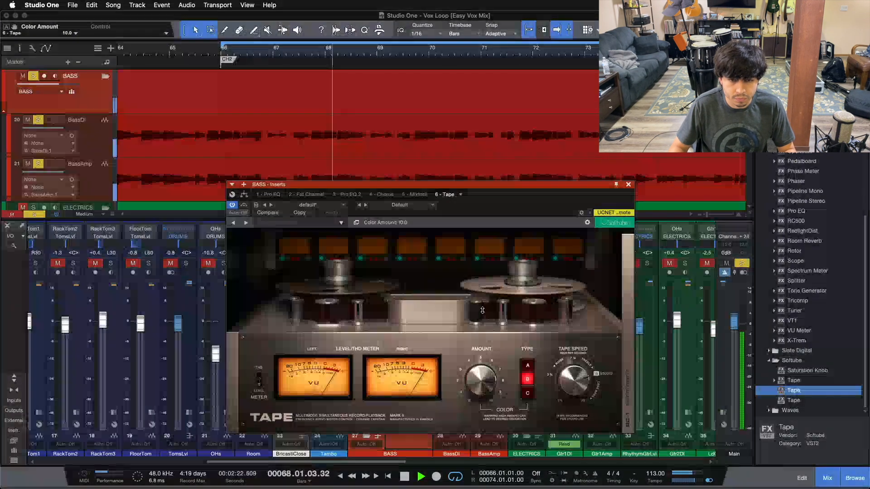
{"action": "scroll", "coordinate": [480, 373], "scroll_direction": "down", "scroll_amount": 1}
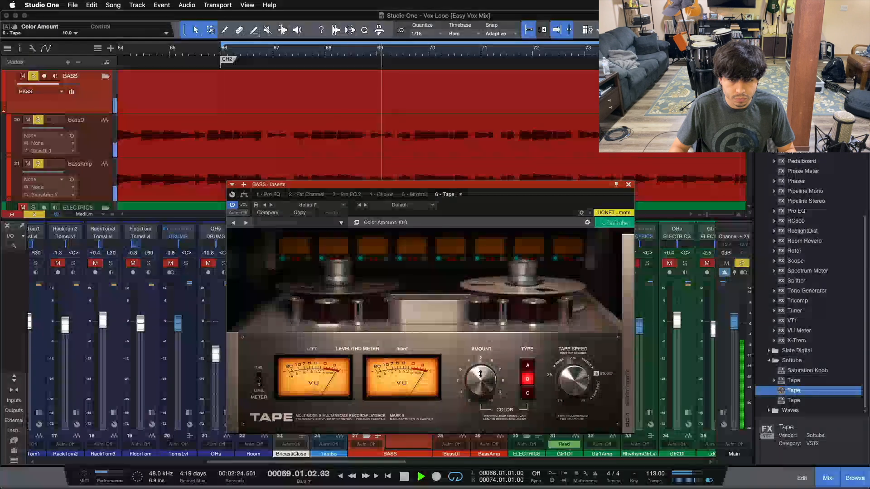
{"action": "scroll", "coordinate": [480, 373], "scroll_direction": "down", "scroll_amount": 4}
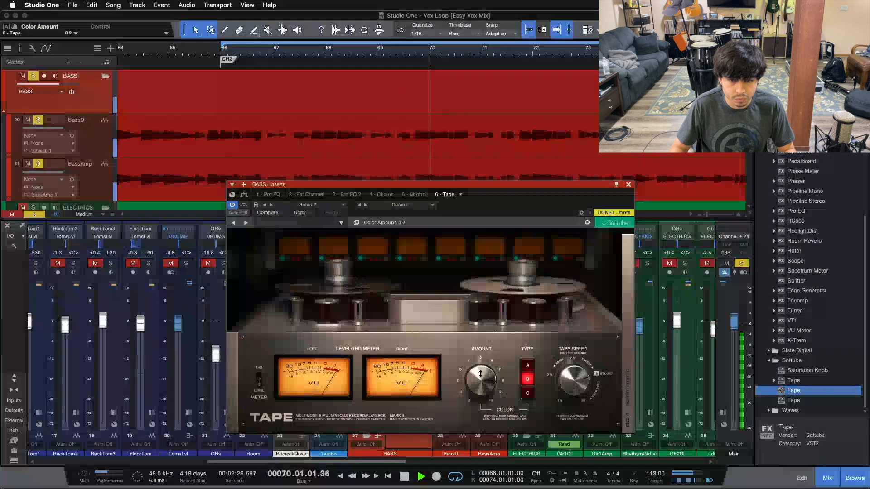
{"action": "scroll", "coordinate": [480, 373], "scroll_direction": "down", "scroll_amount": 1}
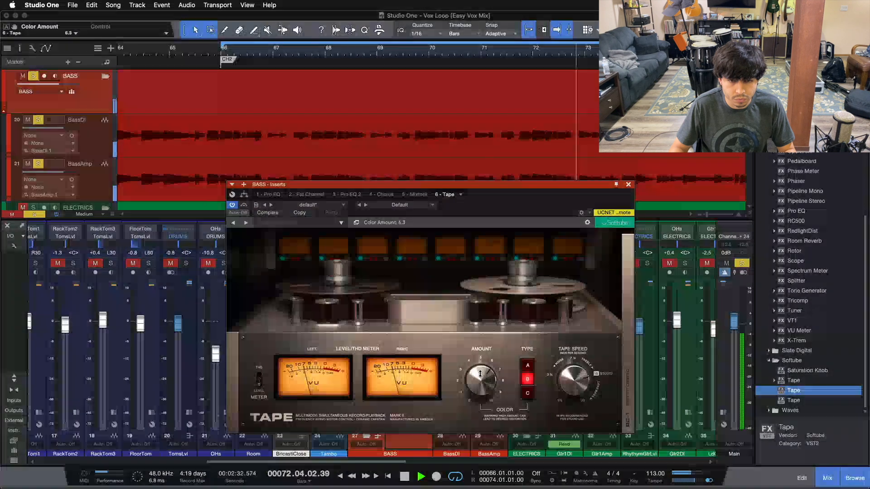
Set the tape speed to 15 IPS and the color amount to 5.8, and close the Tape window.
{"action": "left_click_drag", "start_coordinate": [567, 388], "coordinate": [567, 379]}
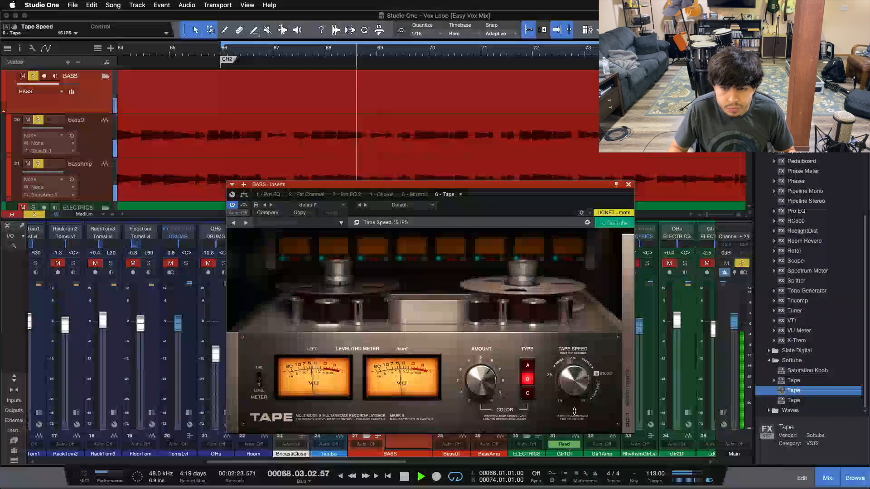
{"action": "left_click_drag", "start_coordinate": [479, 384], "coordinate": [479, 386]}
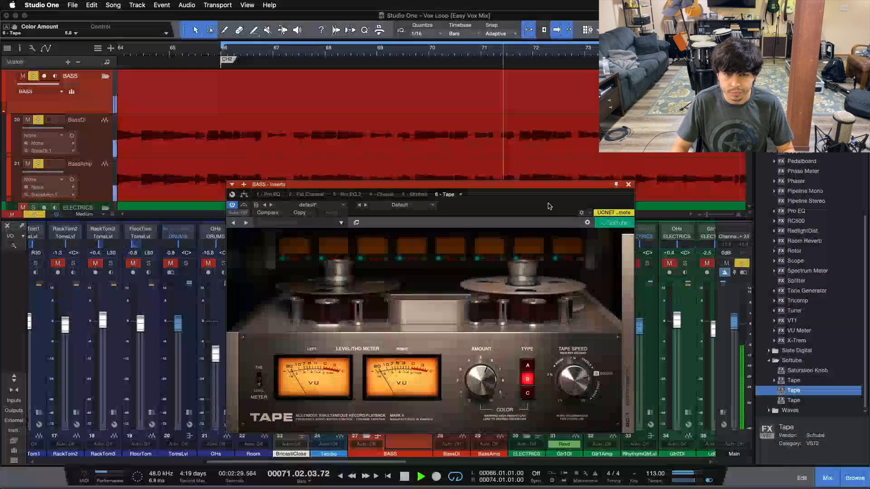
{"action": "left_click_drag", "start_coordinate": [537, 205], "coordinate": [646, 211]}
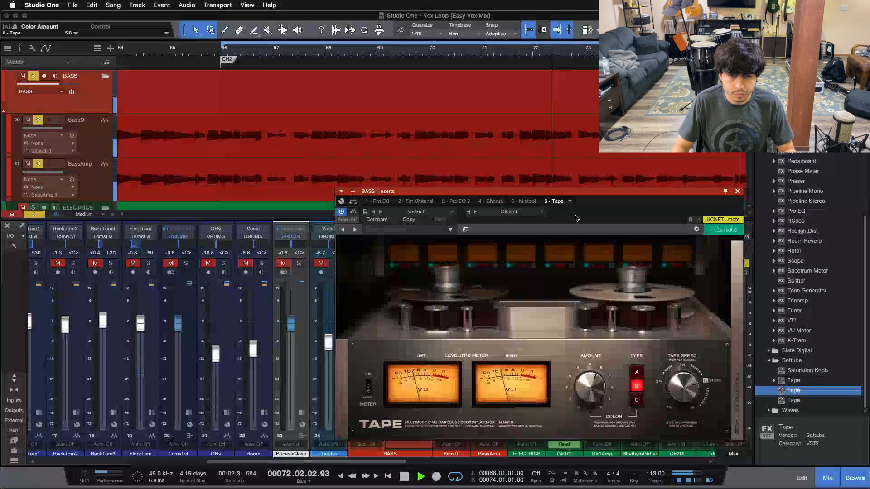
{"action": "key", "text": "space"}
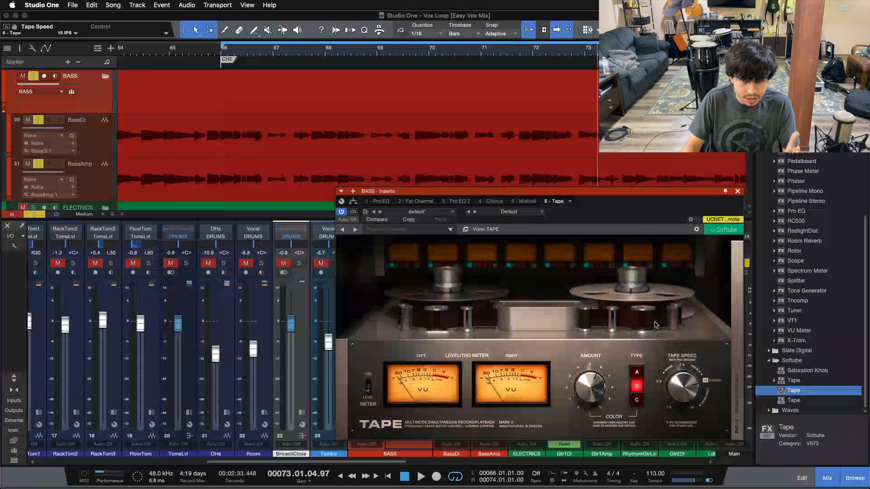
{"action": "left_click", "coordinate": [737, 192]}
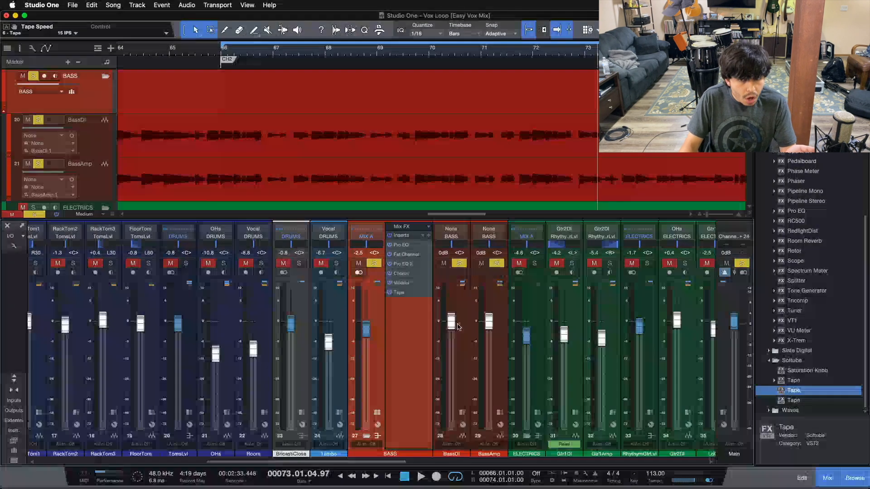
{"action": "key", "text": "KP_1"}
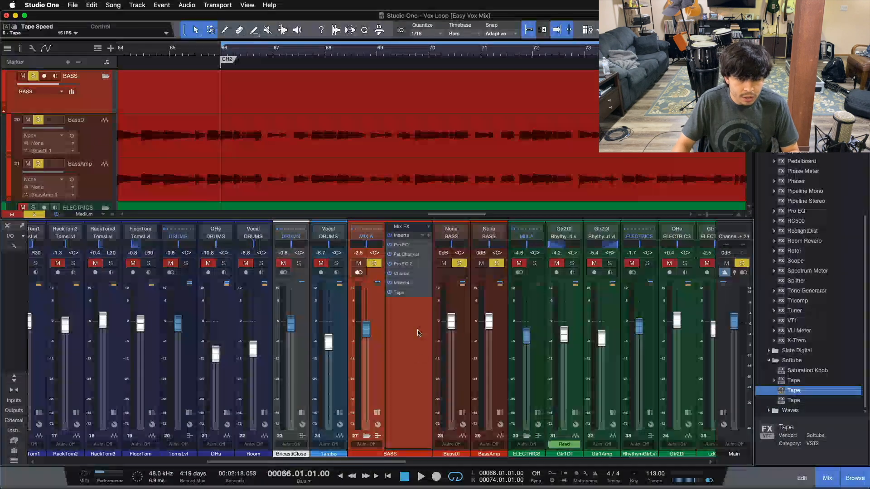
Solo the DRUMS bus together with the bass and start playback to hear both.
{"action": "scroll", "coordinate": [63, 310], "scroll_direction": "left", "scroll_amount": 10}
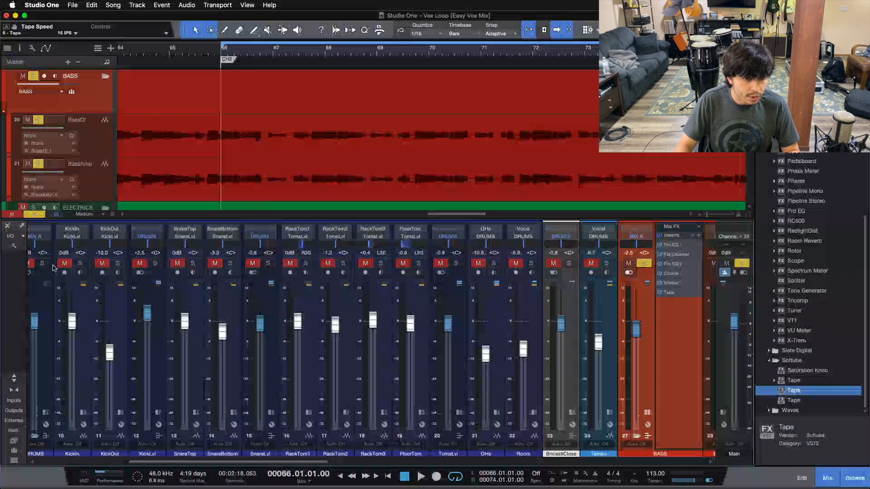
{"action": "left_click", "coordinate": [43, 264]}
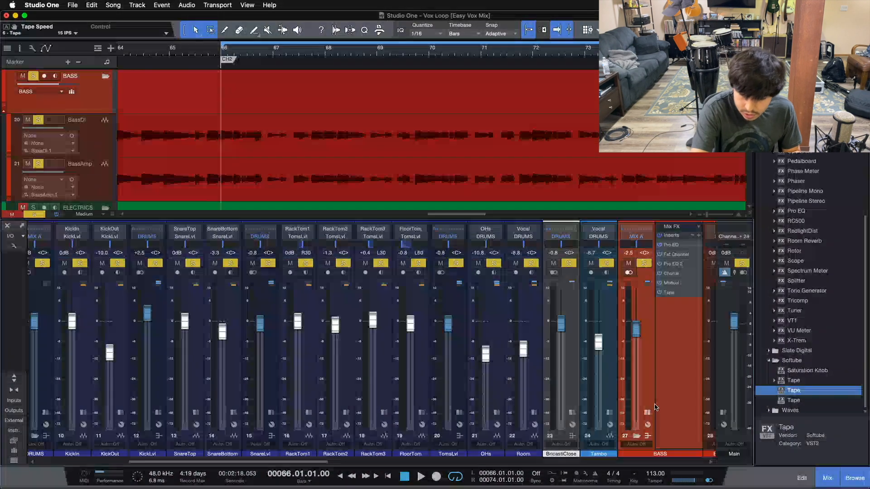
{"action": "key", "text": "space"}
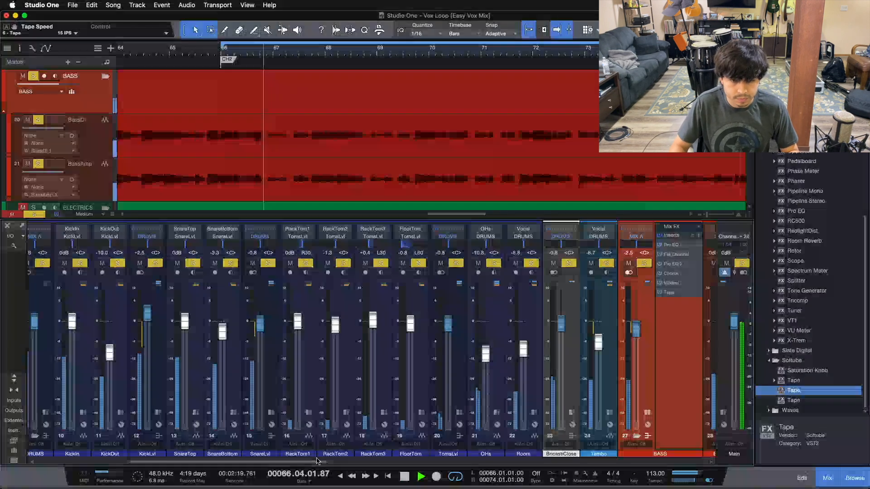
{"action": "scroll", "coordinate": [505, 281], "scroll_direction": "right", "scroll_amount": 5}
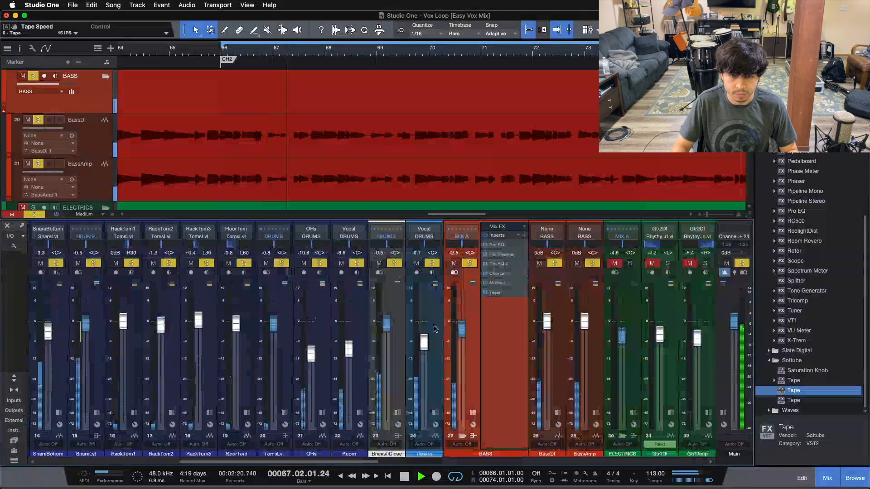
Set the Mixtool gain on the BASS bus to 1.44 dB during playback and close the effect window.
{"action": "left_click", "coordinate": [505, 282]}
{"action": "left_click_drag", "start_coordinate": [350, 328], "coordinate": [349, 328]}
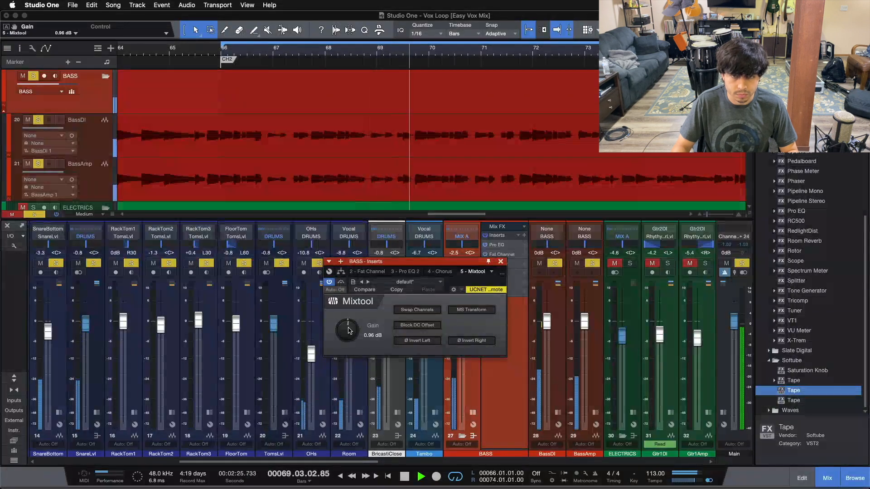
{"action": "scroll", "coordinate": [348, 329], "scroll_direction": "up", "scroll_amount": 1}
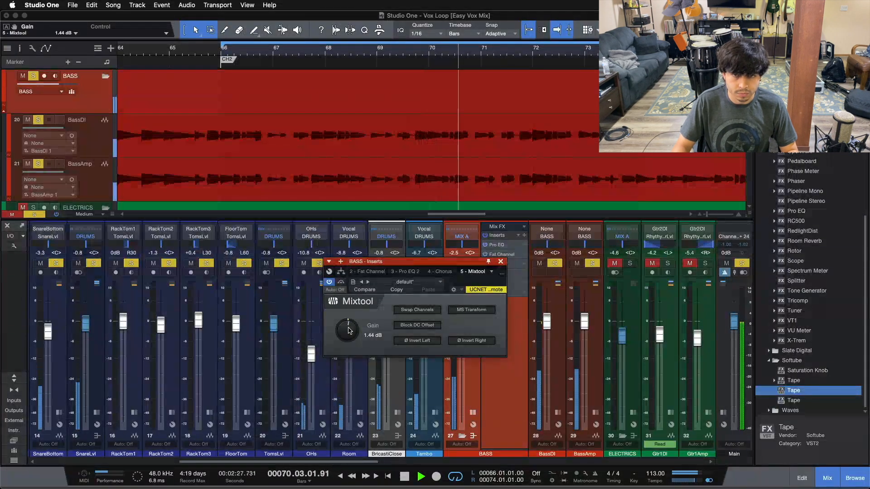
{"action": "left_click", "coordinate": [500, 261]}
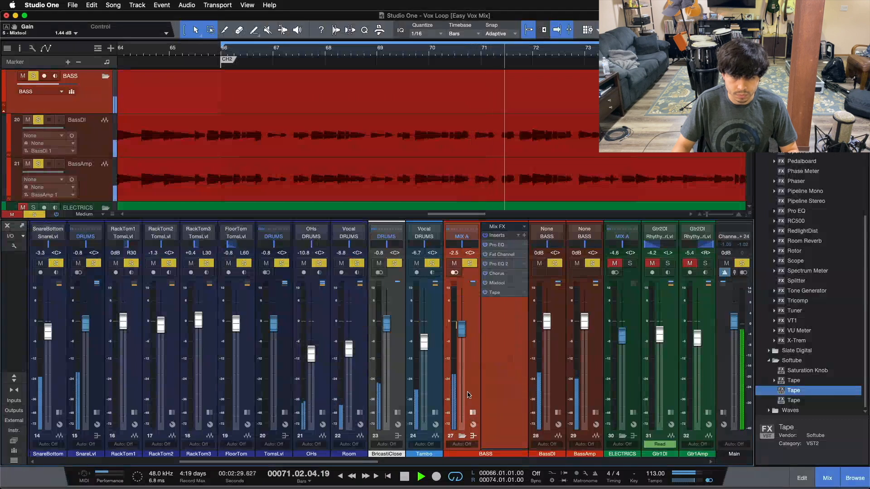
Clear all solos, audition the full mix, and collapse and re-expand the BASS bus inserts.
{"action": "left_click", "coordinate": [470, 412]}
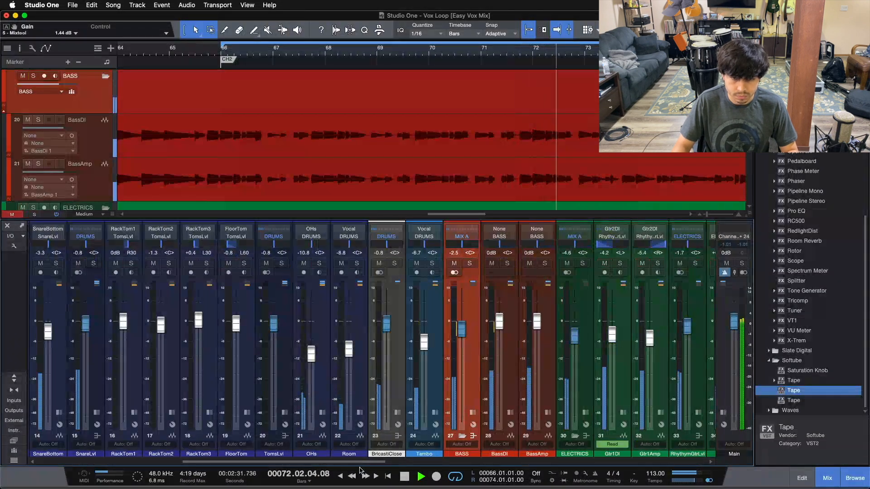
{"action": "left_click_drag", "start_coordinate": [363, 463], "coordinate": [385, 467]}
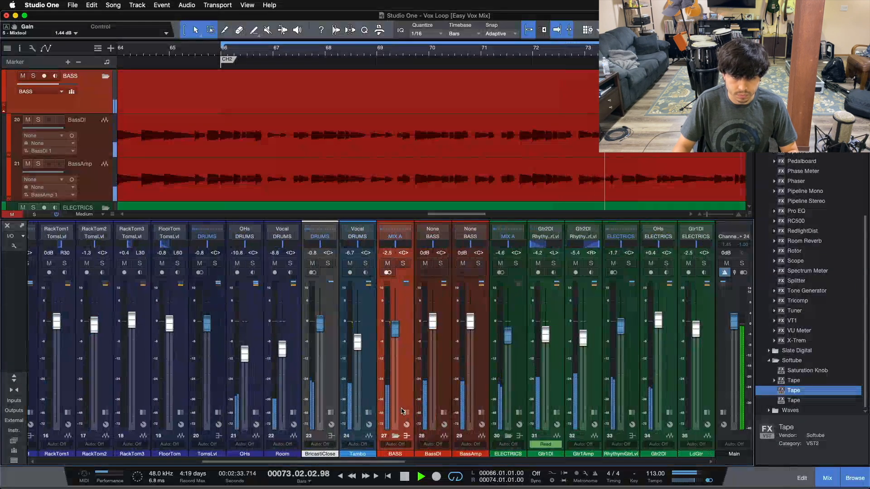
{"action": "left_click", "coordinate": [406, 413]}
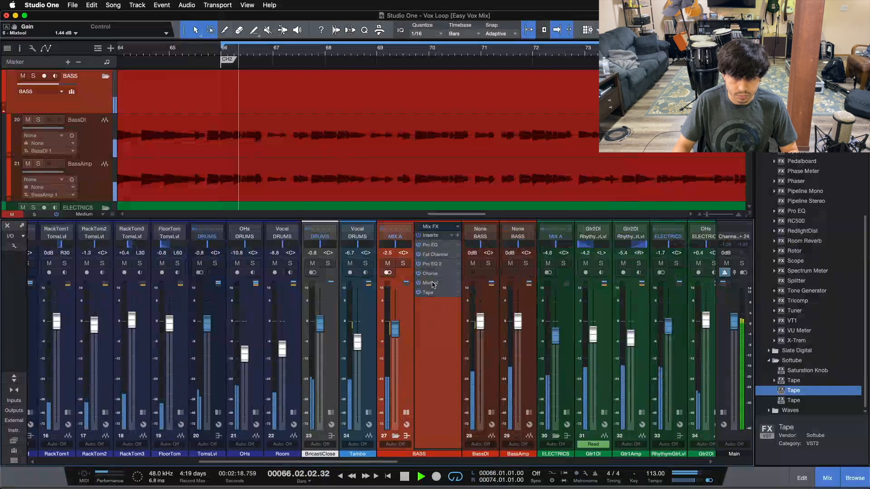
Compare the BASS Mixtool gain at 0.96 dB and 1.44 dB in the full mix, keep 1.44 dB, and collapse the inserts.
{"action": "left_click", "coordinate": [430, 283]}
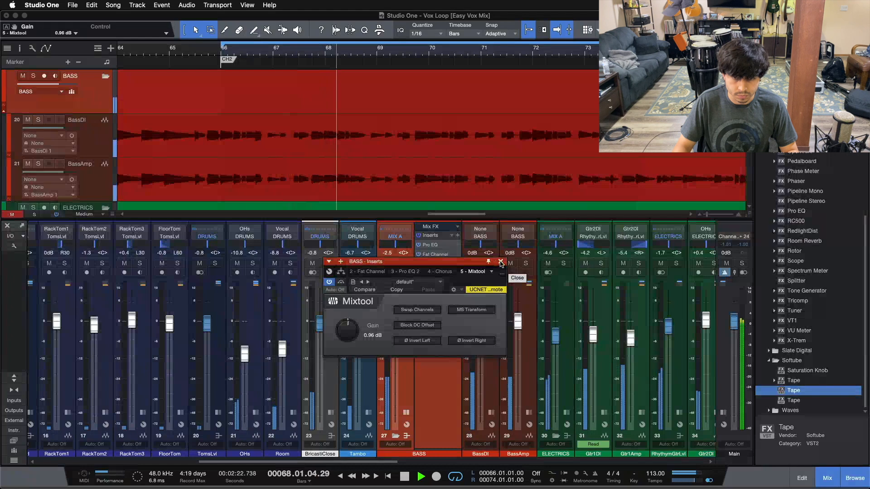
{"action": "scroll", "coordinate": [353, 325], "scroll_direction": "up", "scroll_amount": 1}
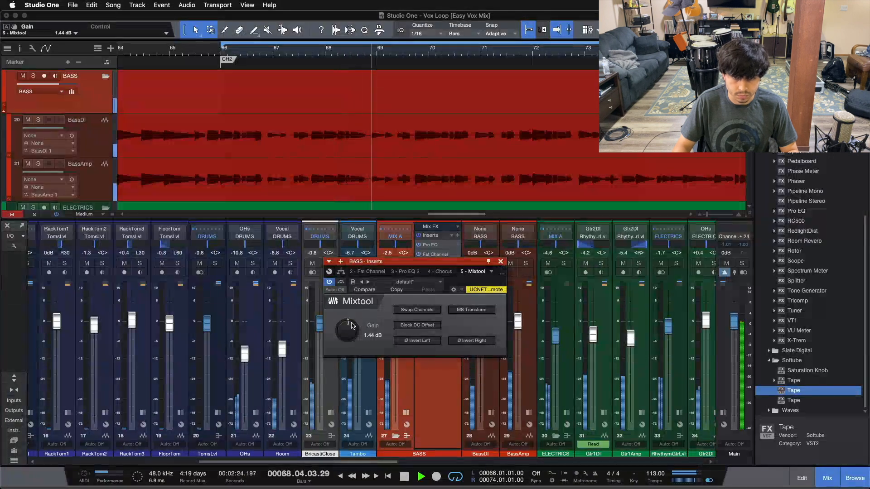
{"action": "left_click", "coordinate": [501, 262]}
{"action": "double_click", "coordinate": [406, 389]}
Bypass Chorus, Mixtool and Tape in the BASS bus inserts, compare the sound in the full mix, and re-enable all three.
{"action": "left_click_drag", "start_coordinate": [397, 464], "coordinate": [454, 460]}
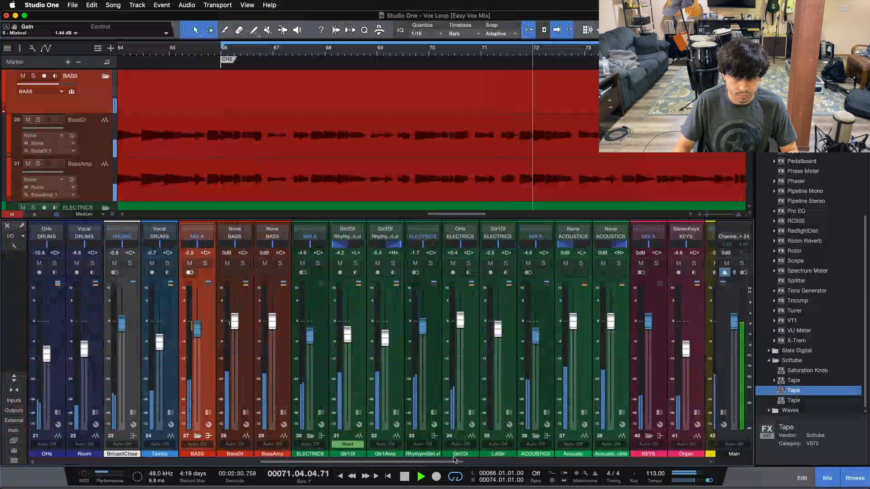
{"action": "left_click", "coordinate": [209, 412]}
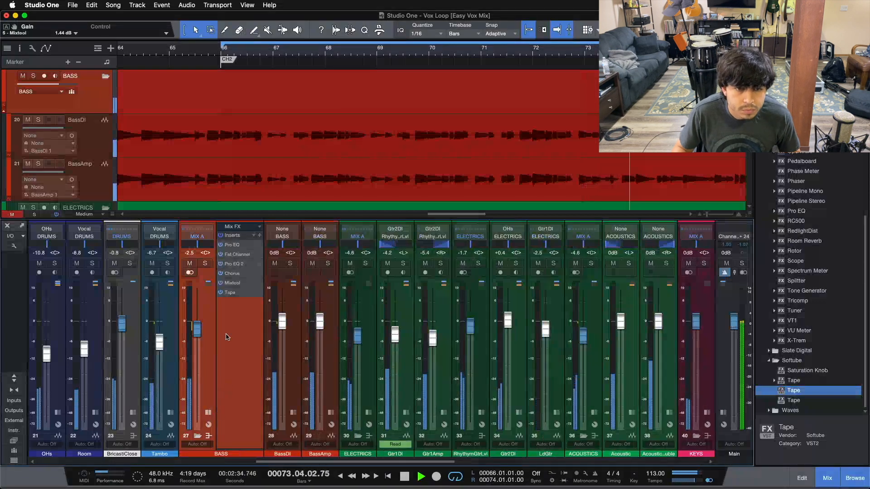
{"action": "left_click", "coordinate": [220, 273]}
{"action": "left_click", "coordinate": [220, 284]}
{"action": "left_click", "coordinate": [220, 292]}
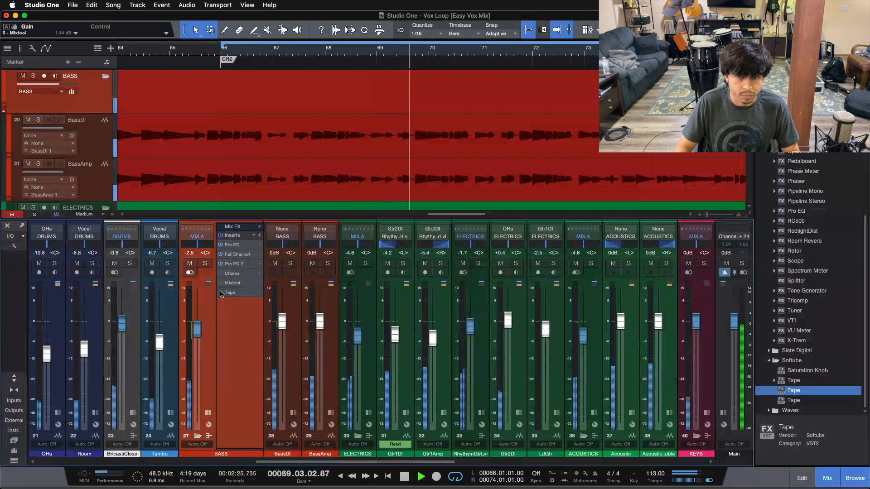
{"action": "left_click_drag", "start_coordinate": [220, 292], "coordinate": [221, 276]}
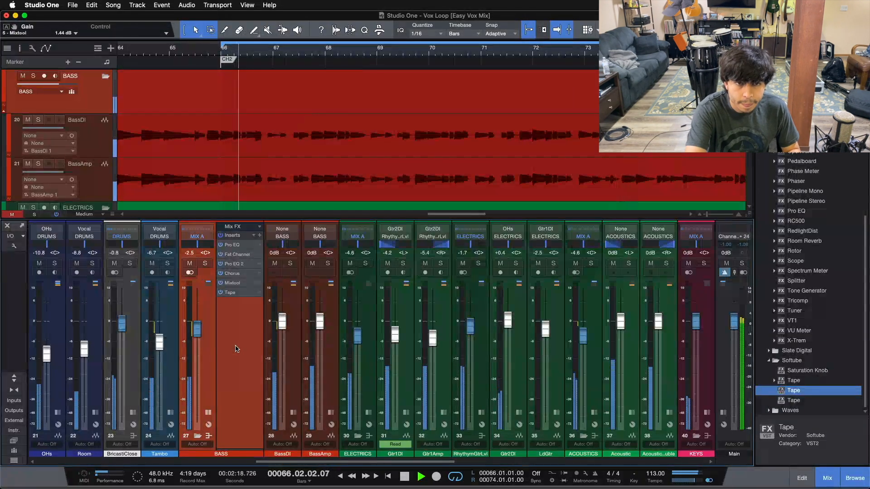
Stop playback and review the Chorus and Tape settings in the BASS bus inserts.
{"action": "key", "text": "space"}
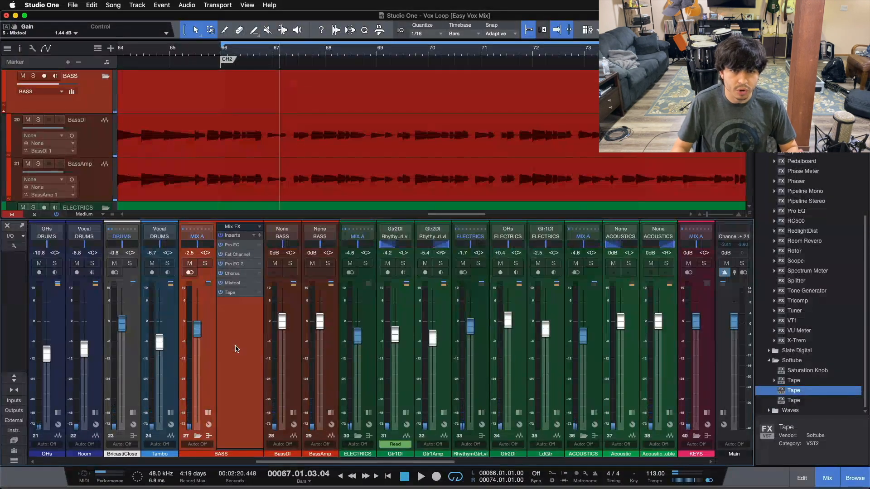
{"action": "left_click", "coordinate": [233, 273]}
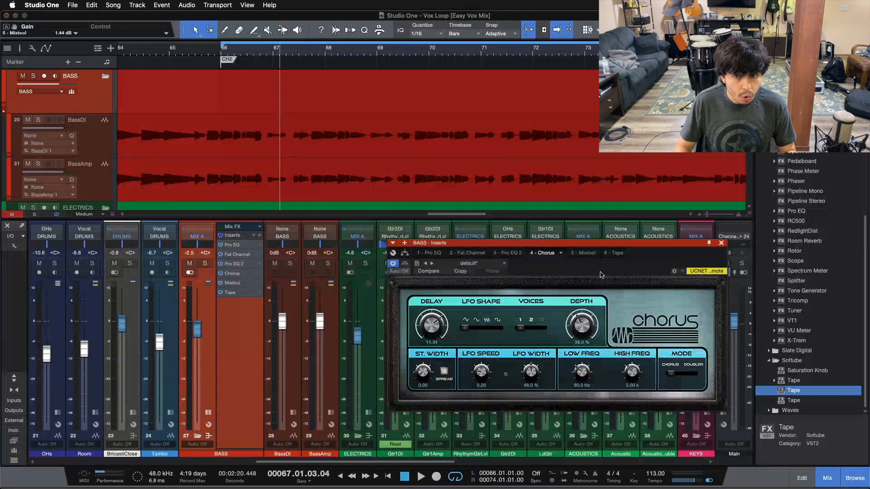
{"action": "left_click", "coordinate": [616, 253]}
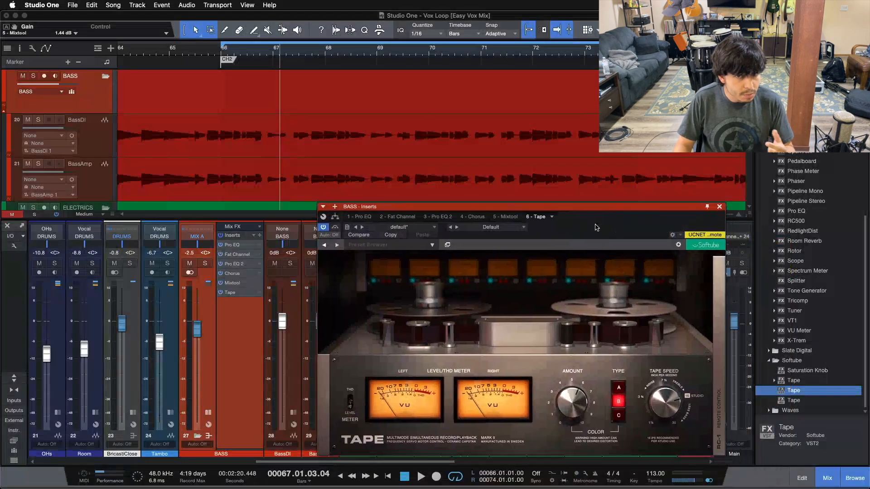